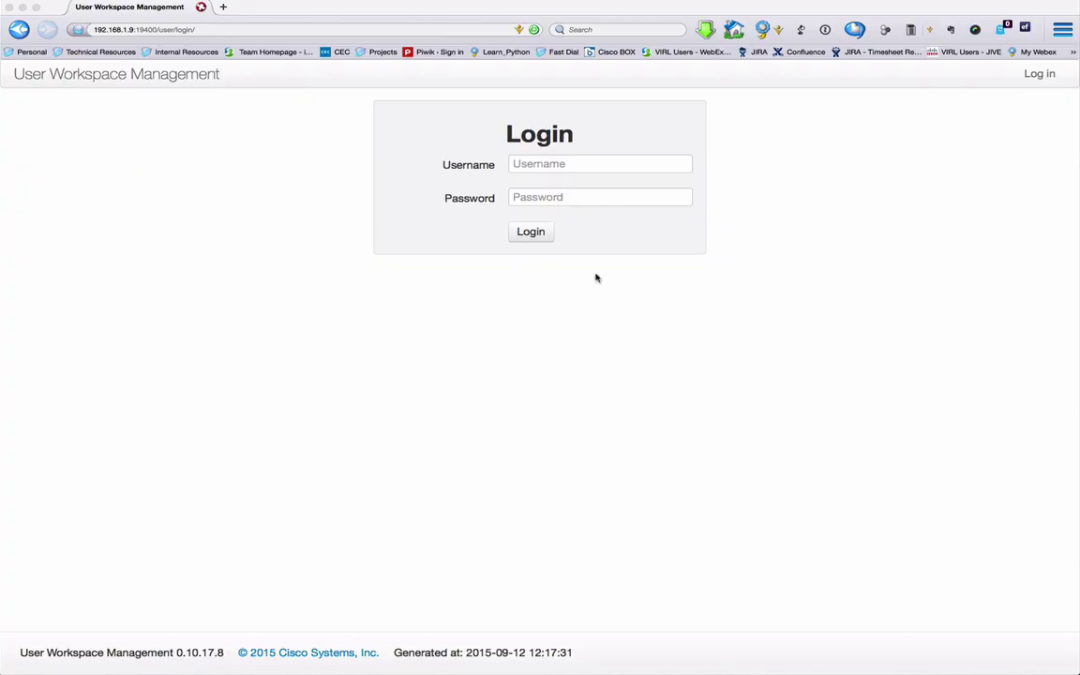
Step: Log in to User Workspace Management as the guest user with its password
{"action": "left_click", "coordinate": [562, 165]}
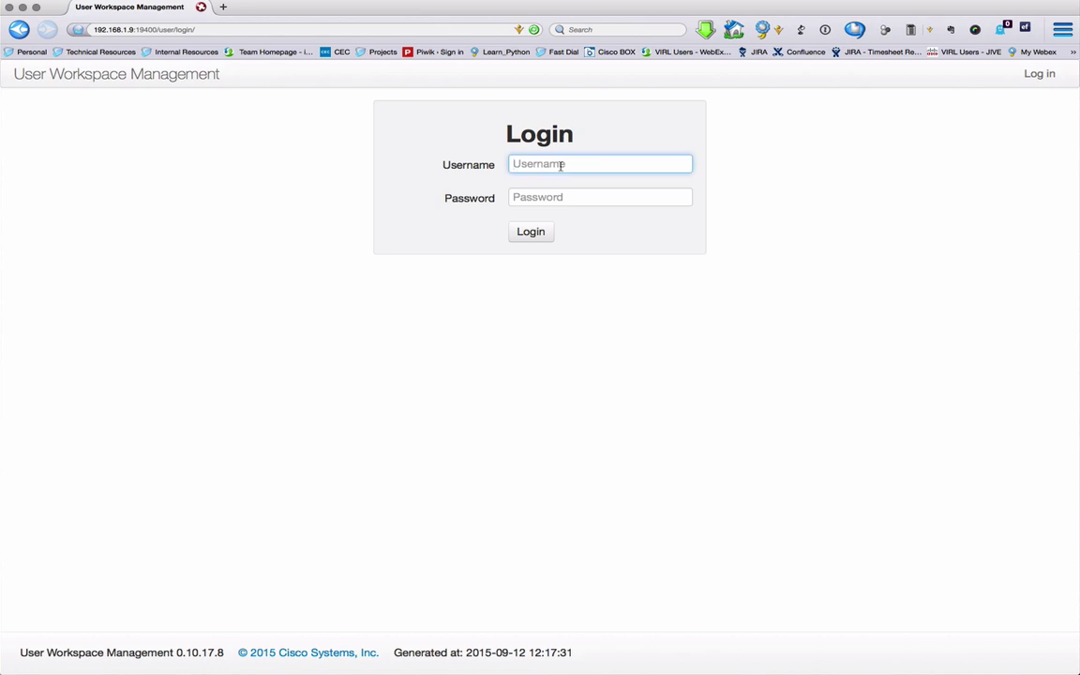
{"action": "type", "text": "guest"}
{"action": "key", "text": "Tab"}
{"action": "type", "text": "guest"}
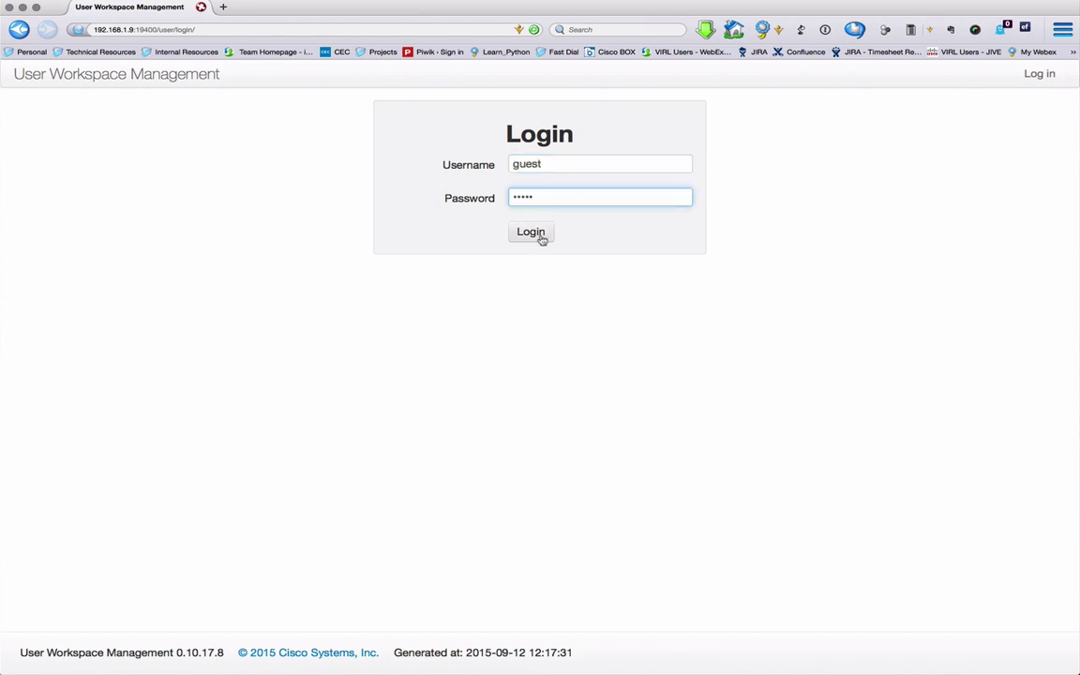
{"action": "left_click", "coordinate": [531, 233]}
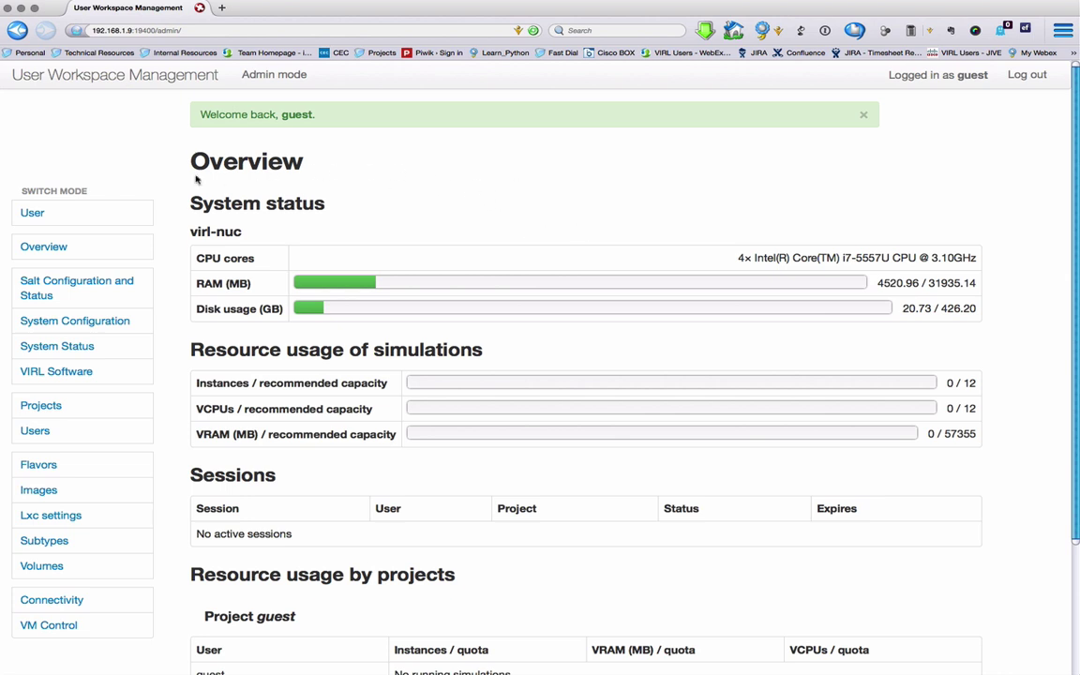
Step: Clone the VIRL-Open sample-topologies GitHub URL into the user's Git repositories
{"action": "left_click", "coordinate": [31, 214]}
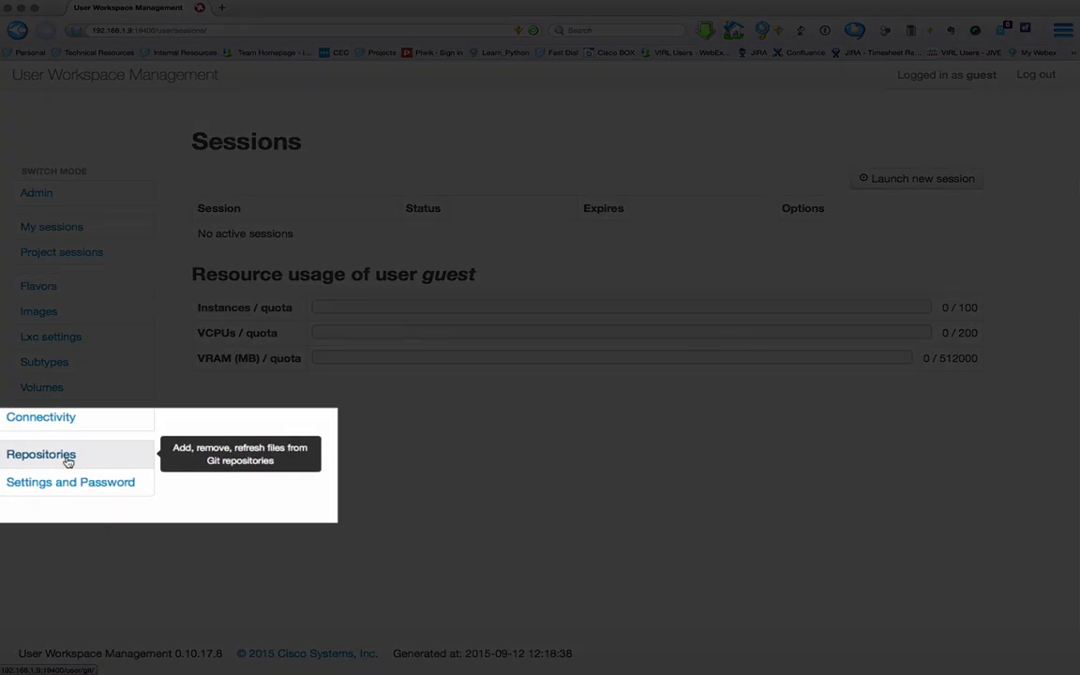
{"action": "left_click", "coordinate": [69, 460]}
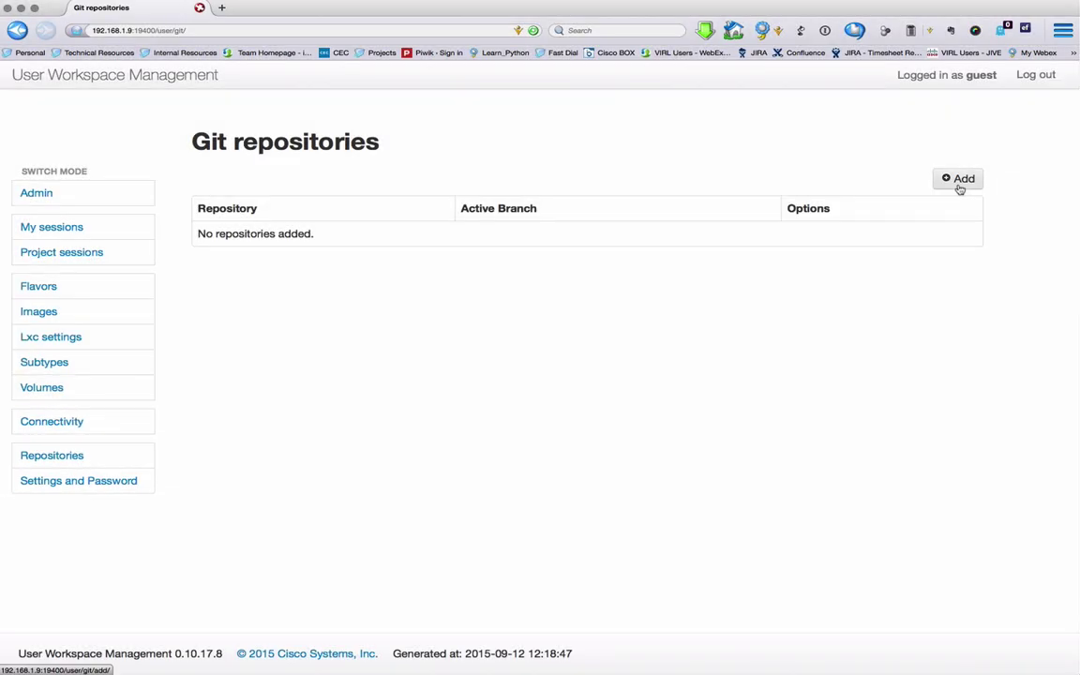
{"action": "left_click", "coordinate": [959, 181]}
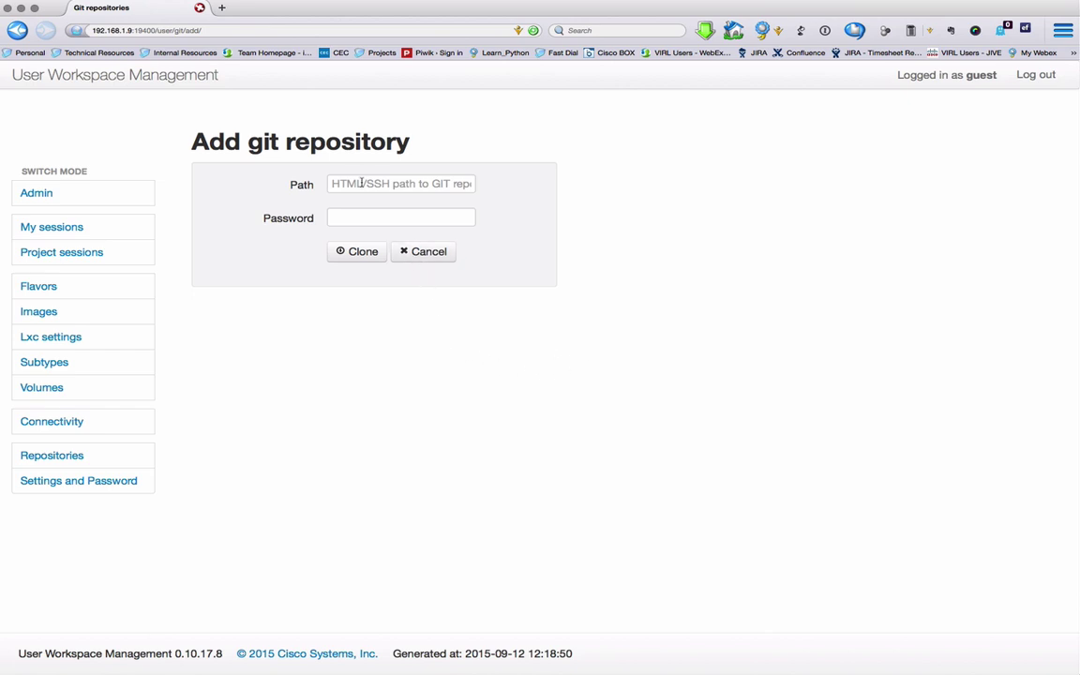
{"action": "left_click", "coordinate": [362, 184]}
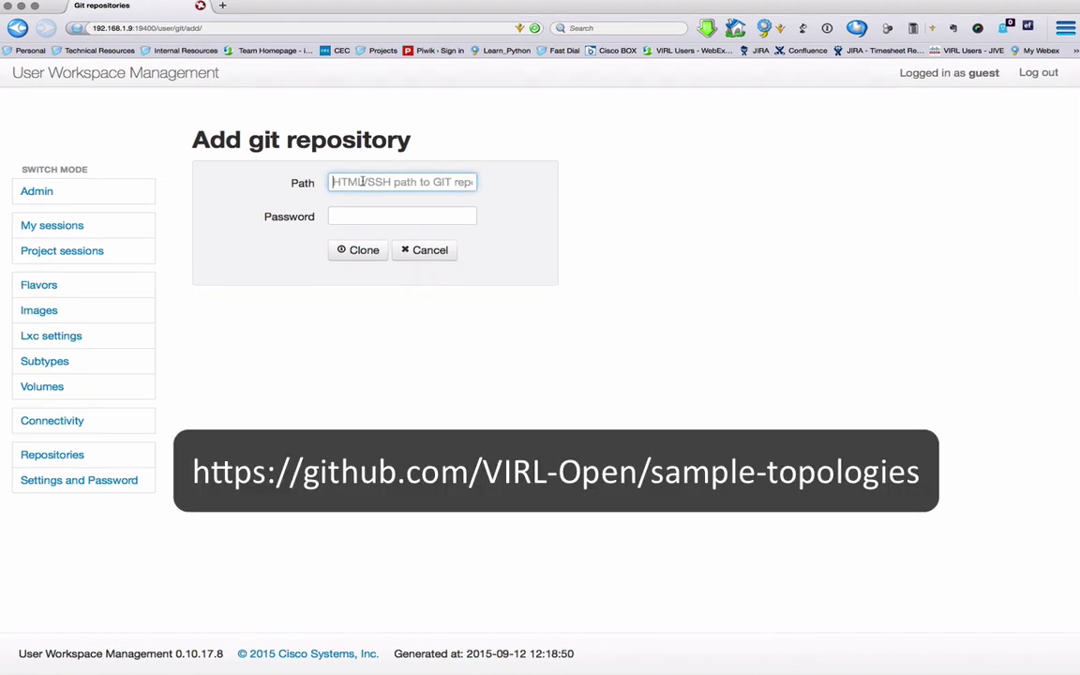
{"action": "type", "text": "https://github.com/VIRL-Open/sample-topologies"}
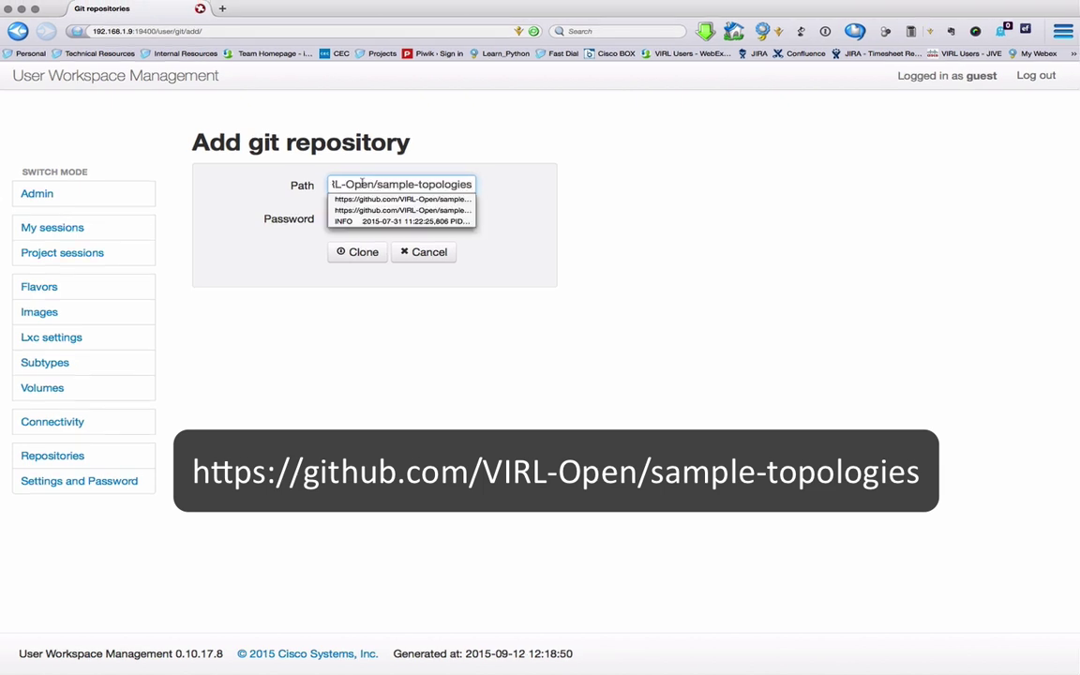
{"action": "left_click", "coordinate": [506, 156]}
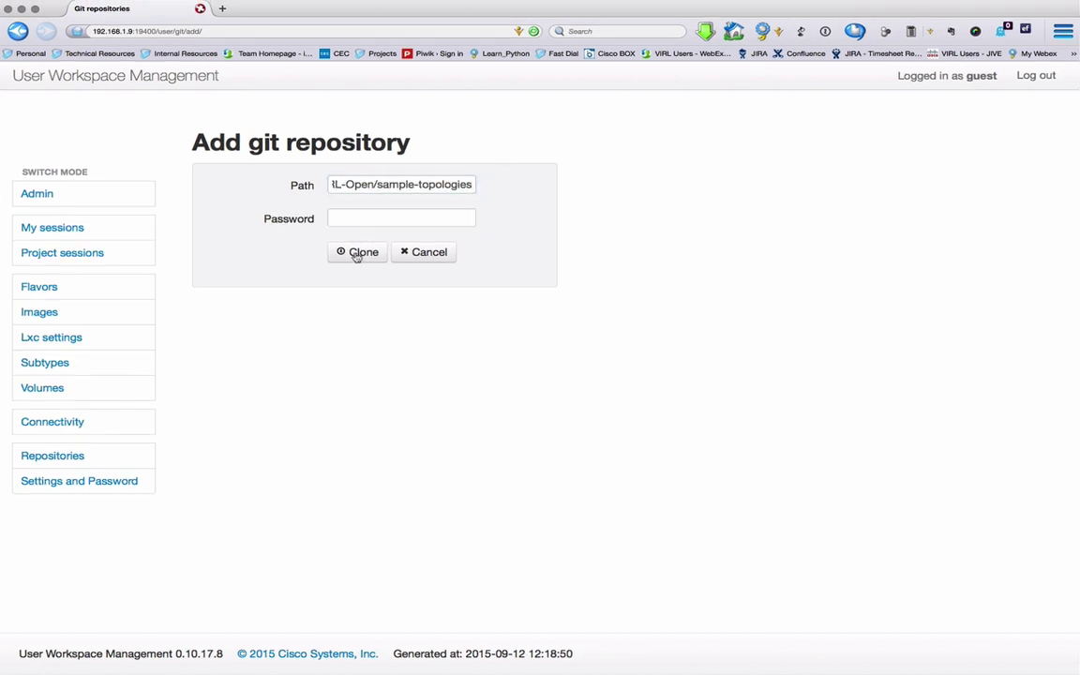
{"action": "left_click", "coordinate": [360, 253]}
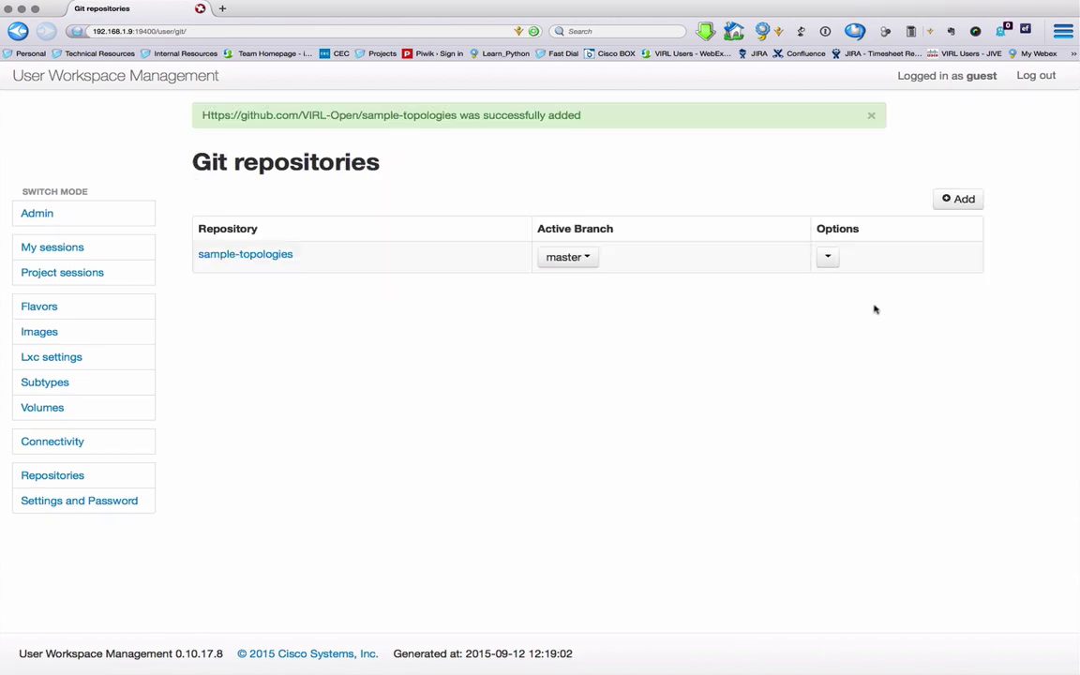
{"action": "left_click", "coordinate": [832, 261]}
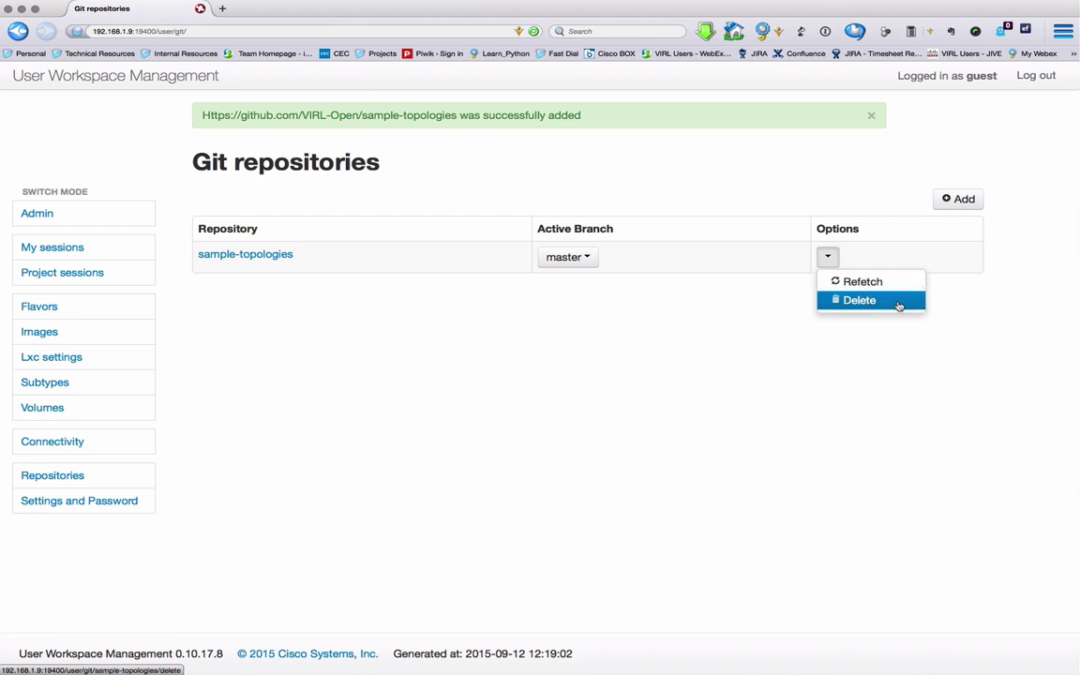
{"action": "left_click", "coordinate": [566, 349]}
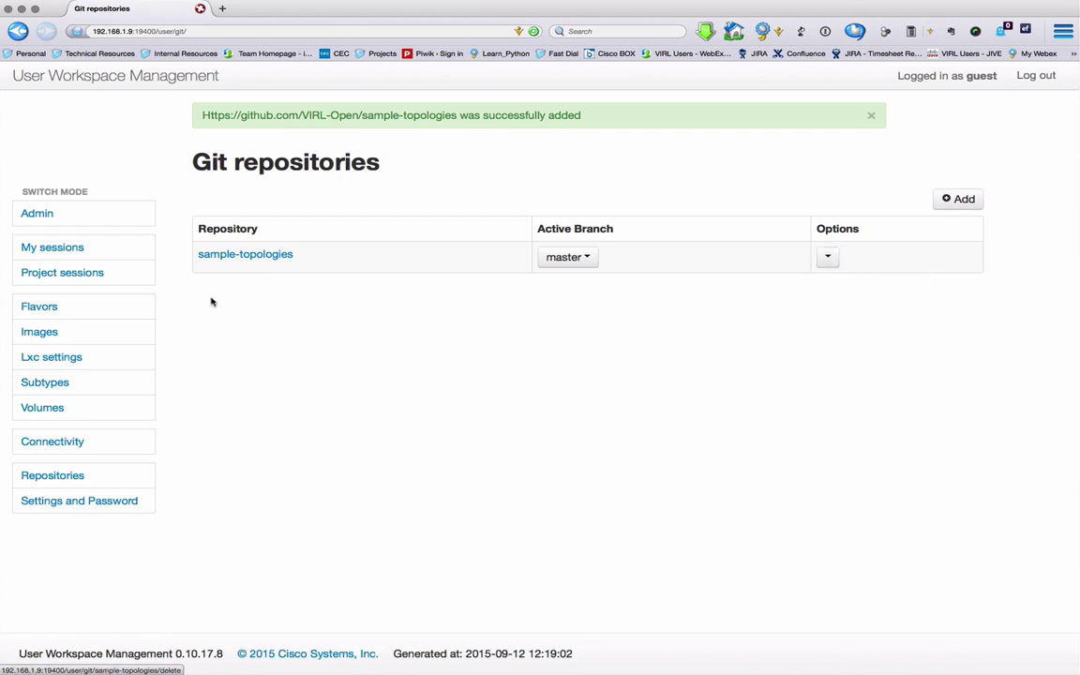
Step: Preview Test_Topologies/3_node_test.virl, showing routers iosv-1 to iosv-3, then return to the repository top level
{"action": "left_click", "coordinate": [263, 257]}
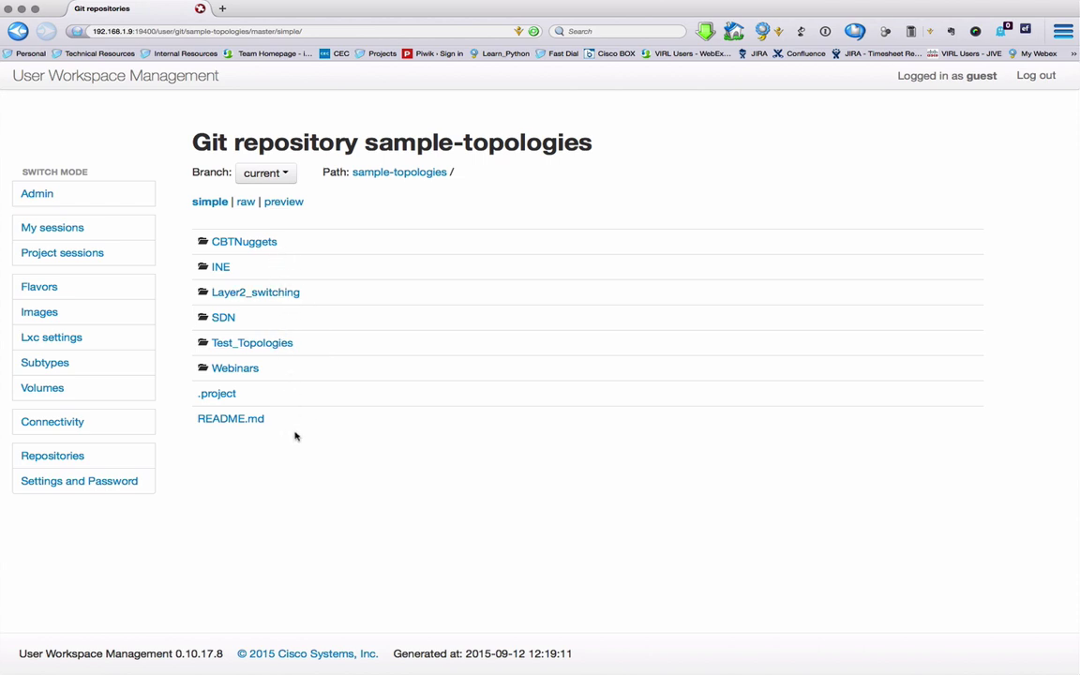
{"action": "left_click", "coordinate": [274, 344]}
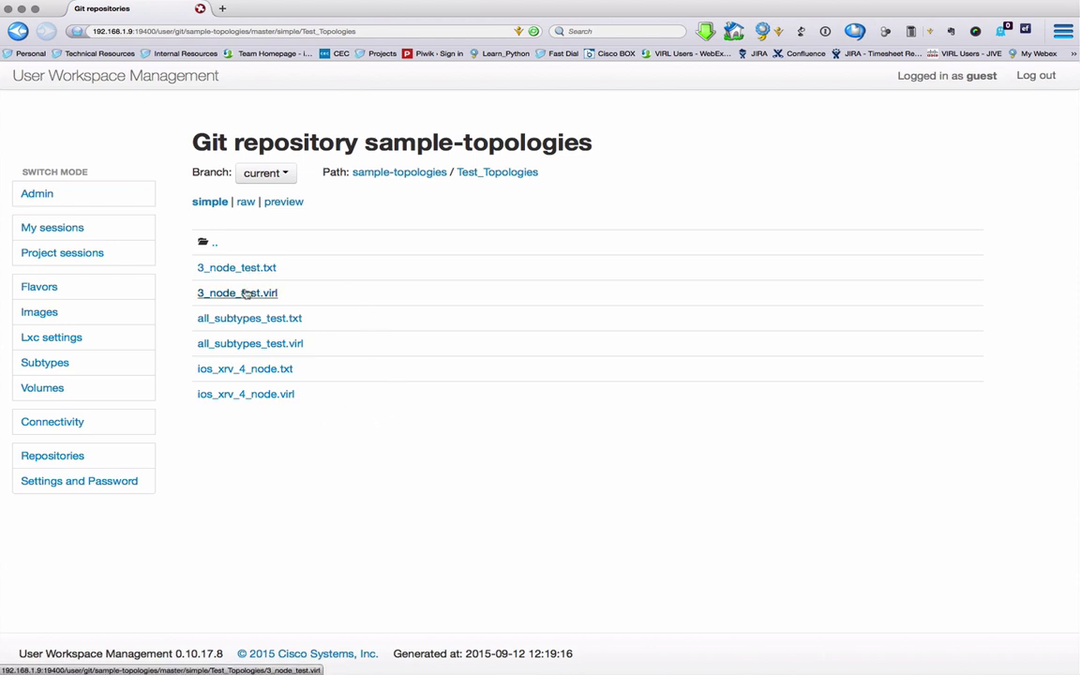
{"action": "left_click", "coordinate": [246, 294]}
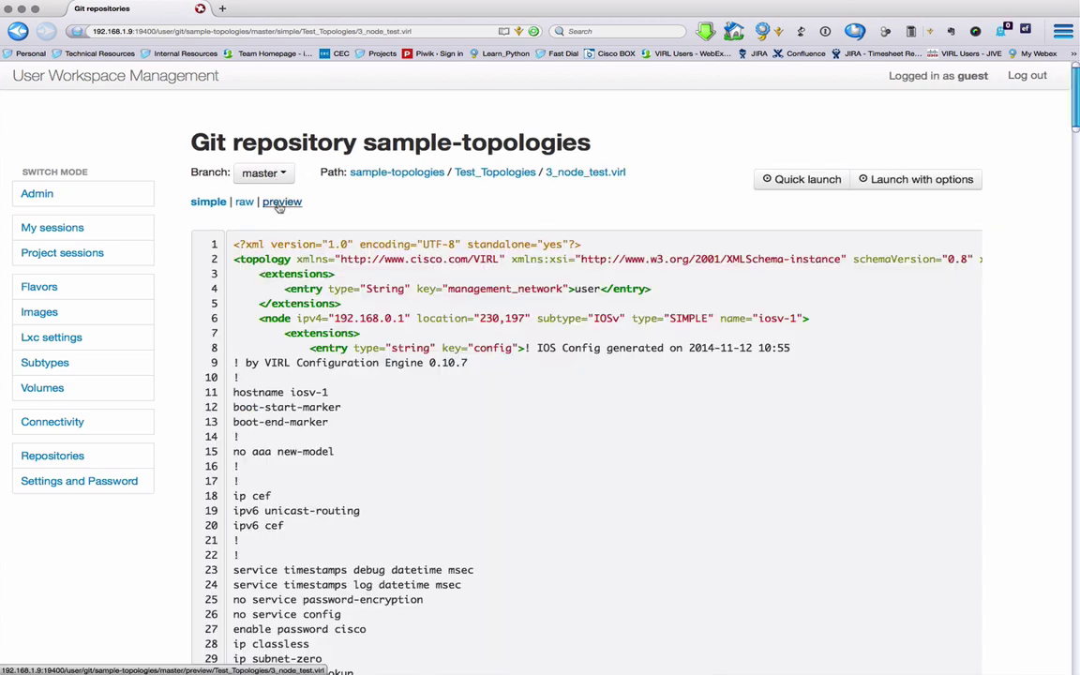
{"action": "left_click", "coordinate": [281, 202]}
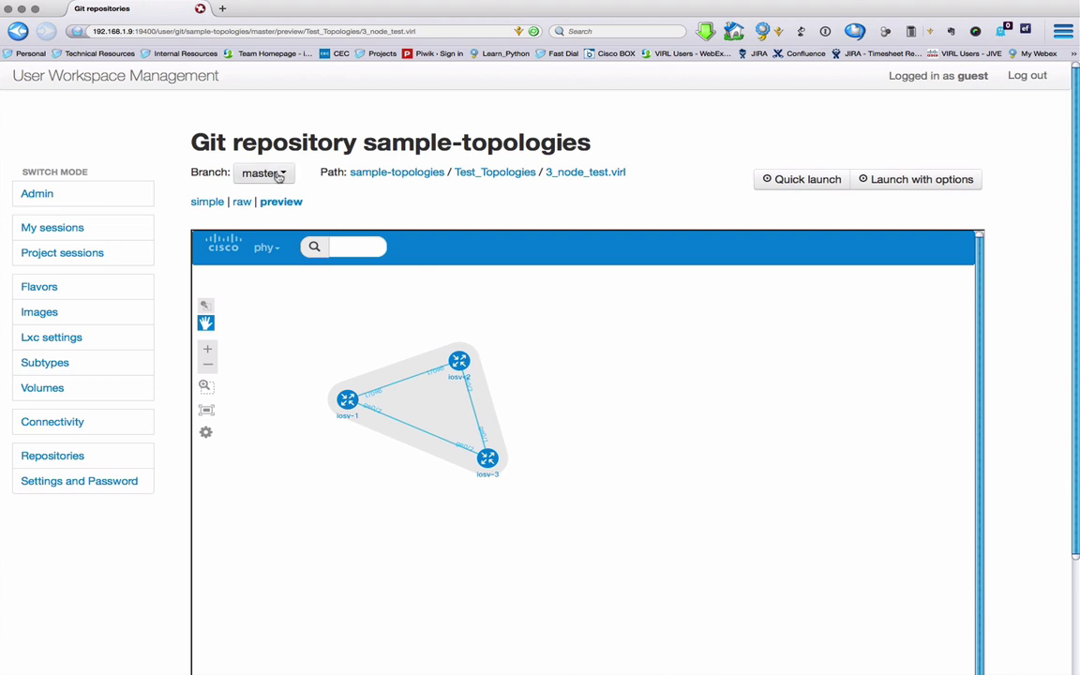
{"action": "left_click", "coordinate": [410, 176]}
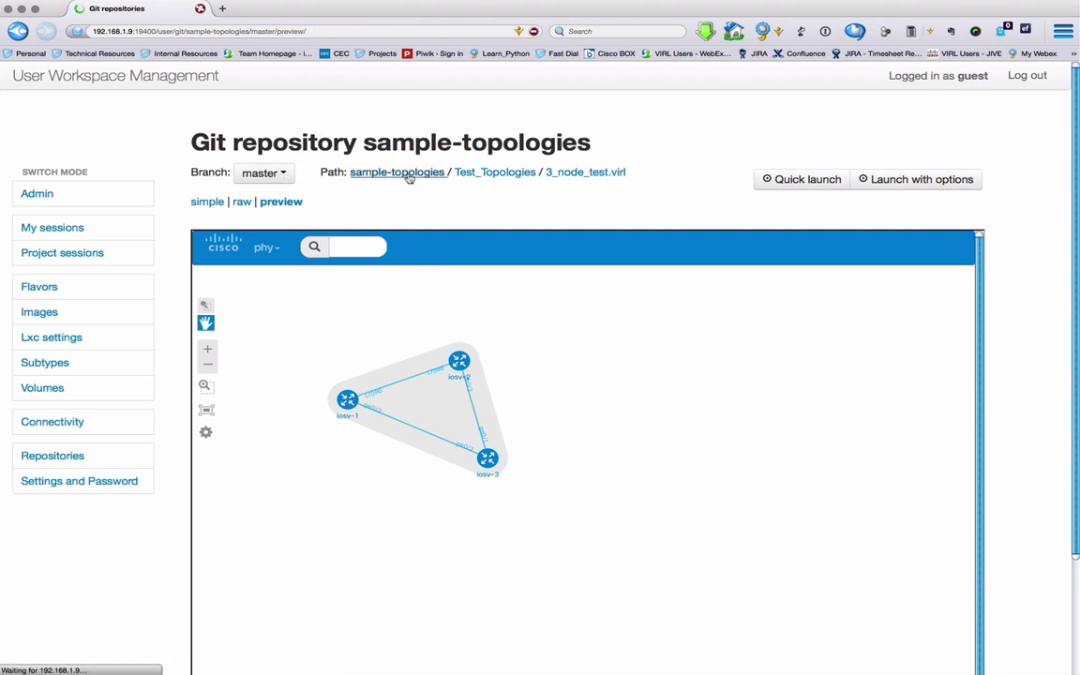
Step: Start a new simulation with the local file July_webinar_ospf_eigrp.virl as its source
{"action": "left_click", "coordinate": [53, 229]}
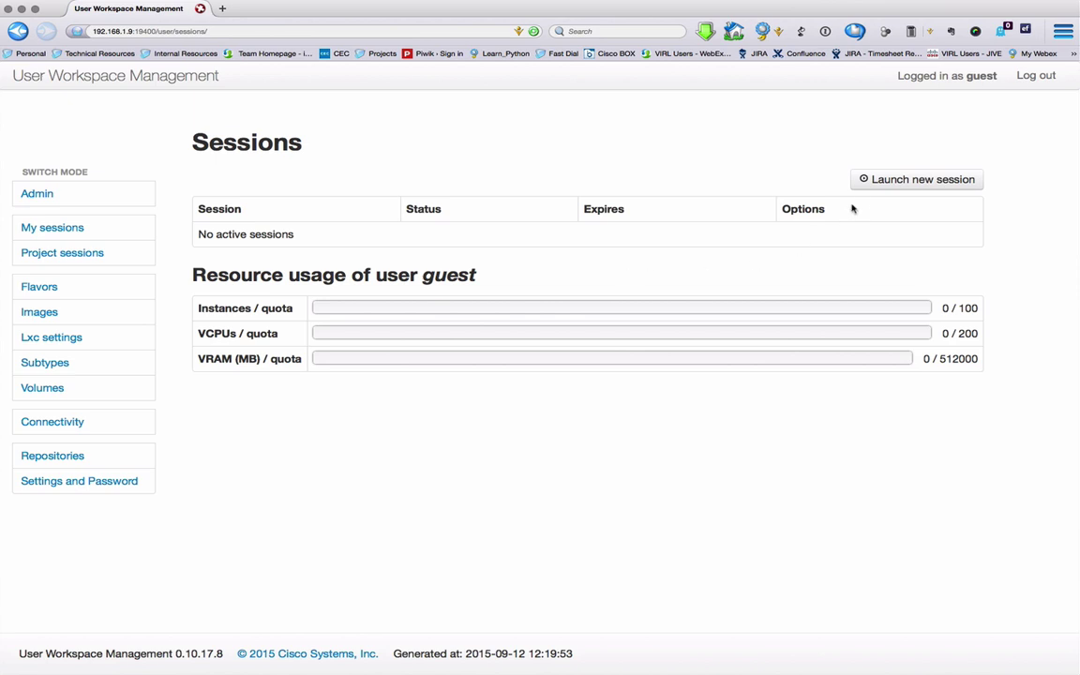
{"action": "left_click", "coordinate": [910, 183]}
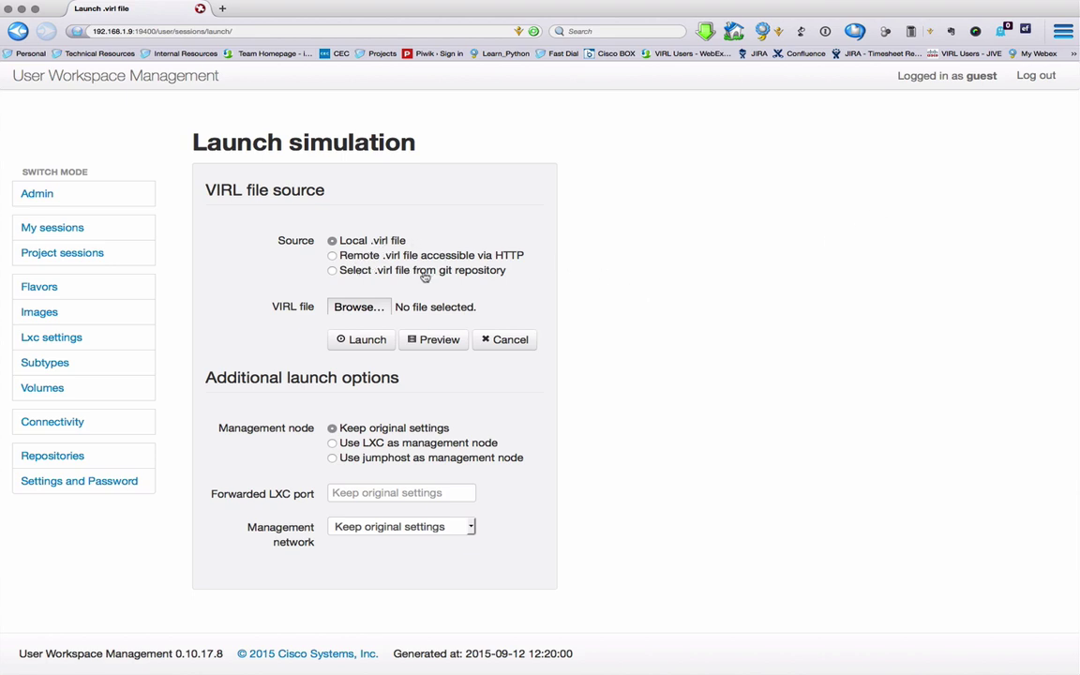
{"action": "left_click", "coordinate": [332, 270]}
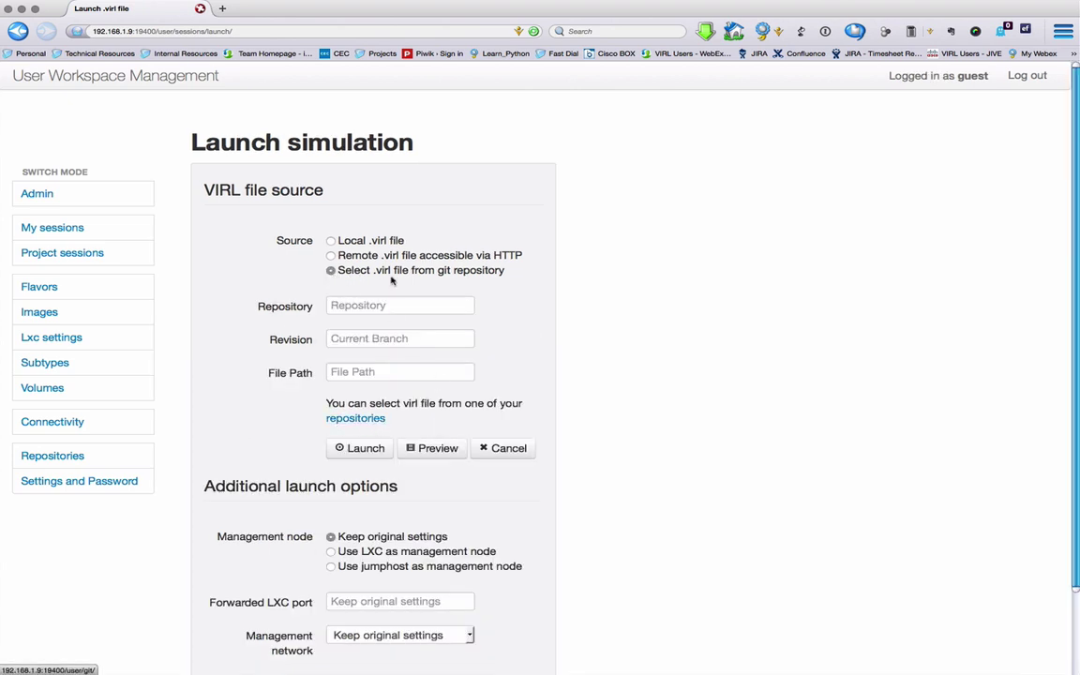
{"action": "left_click", "coordinate": [333, 257]}
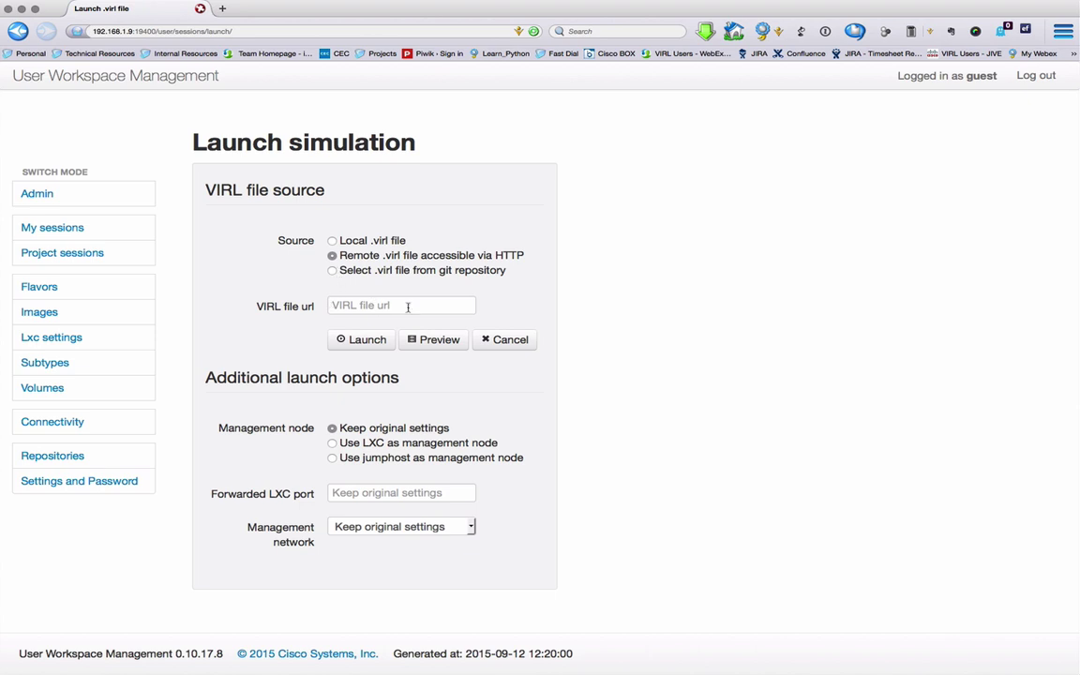
{"action": "left_click", "coordinate": [332, 241]}
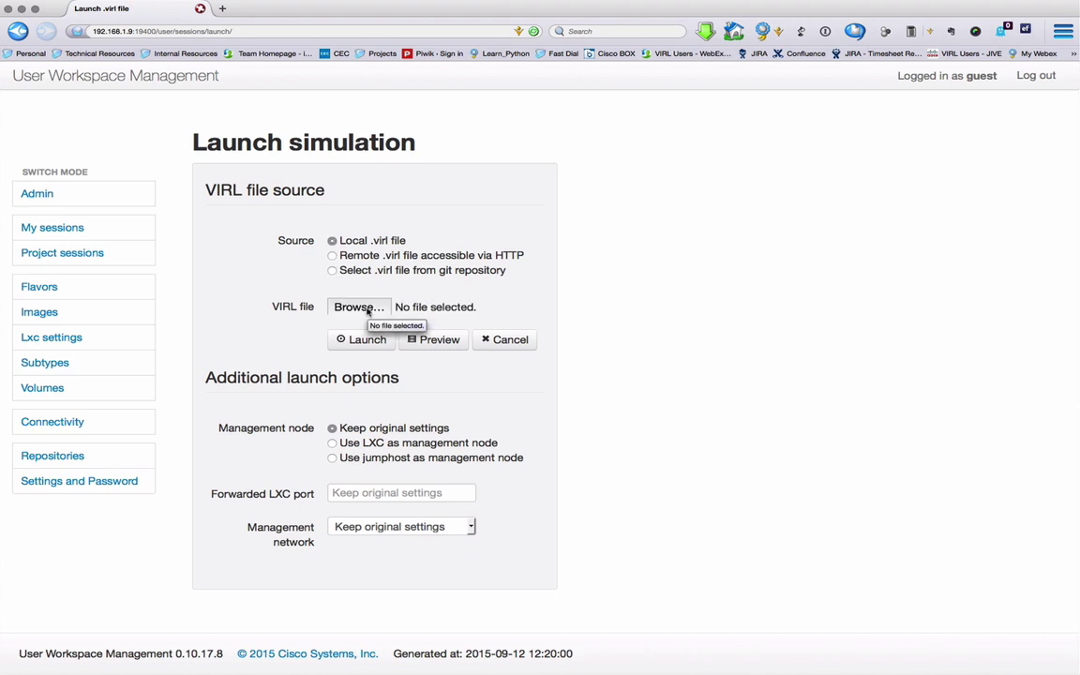
{"action": "left_click", "coordinate": [366, 308]}
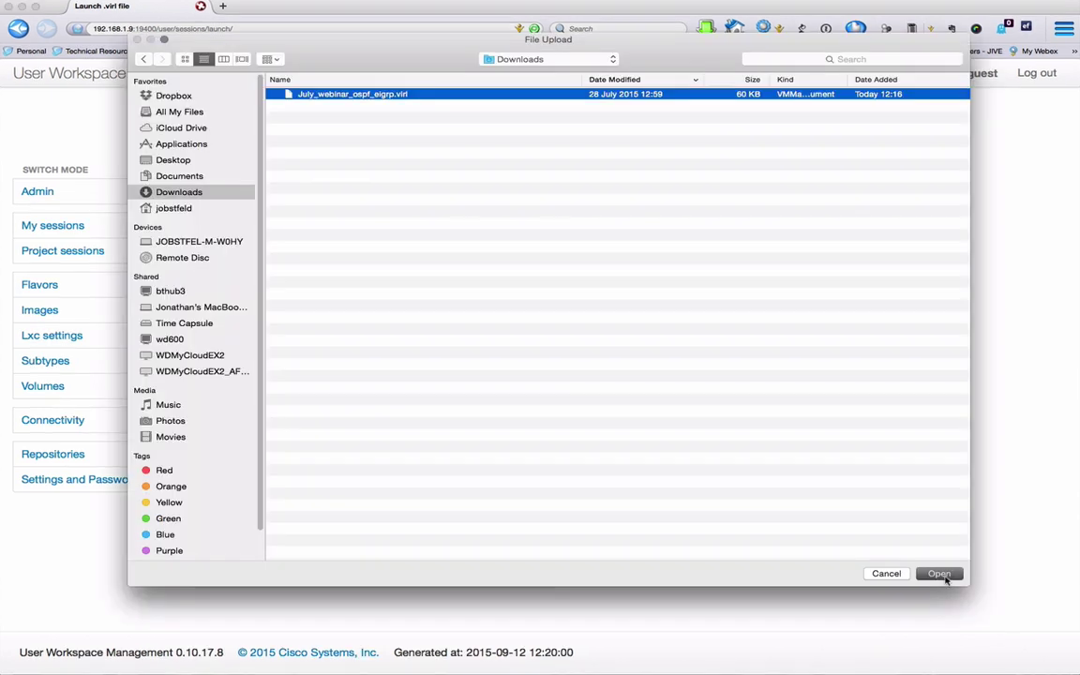
{"action": "left_click", "coordinate": [938, 575]}
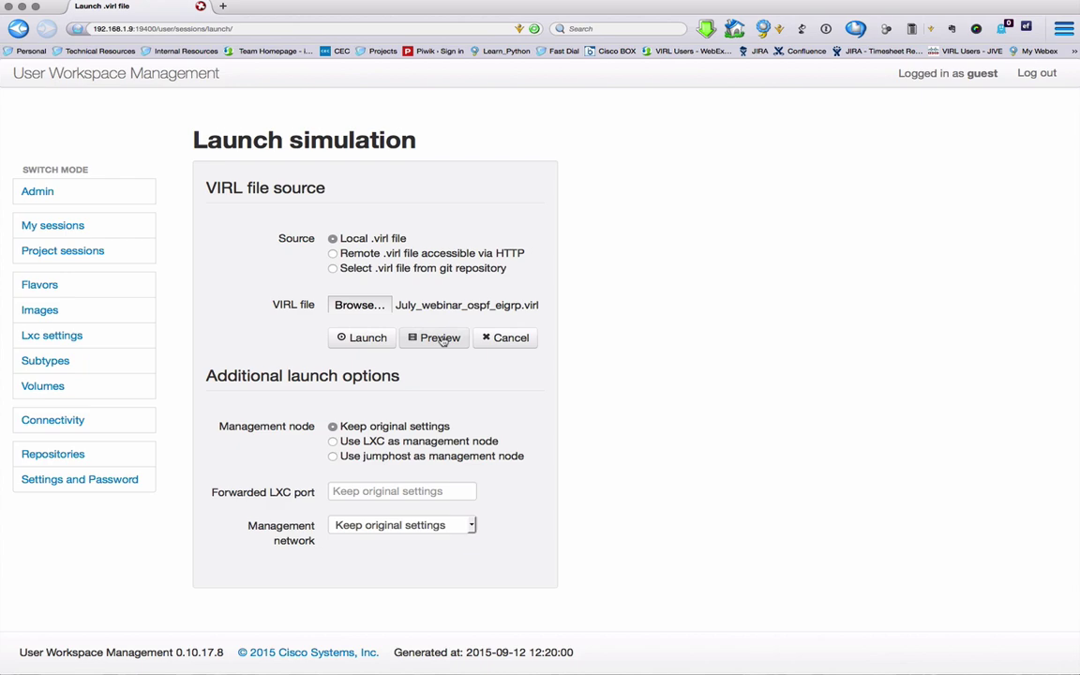
Step: Preview the file's topology and launch the simulation with the default settings
{"action": "left_click", "coordinate": [440, 340]}
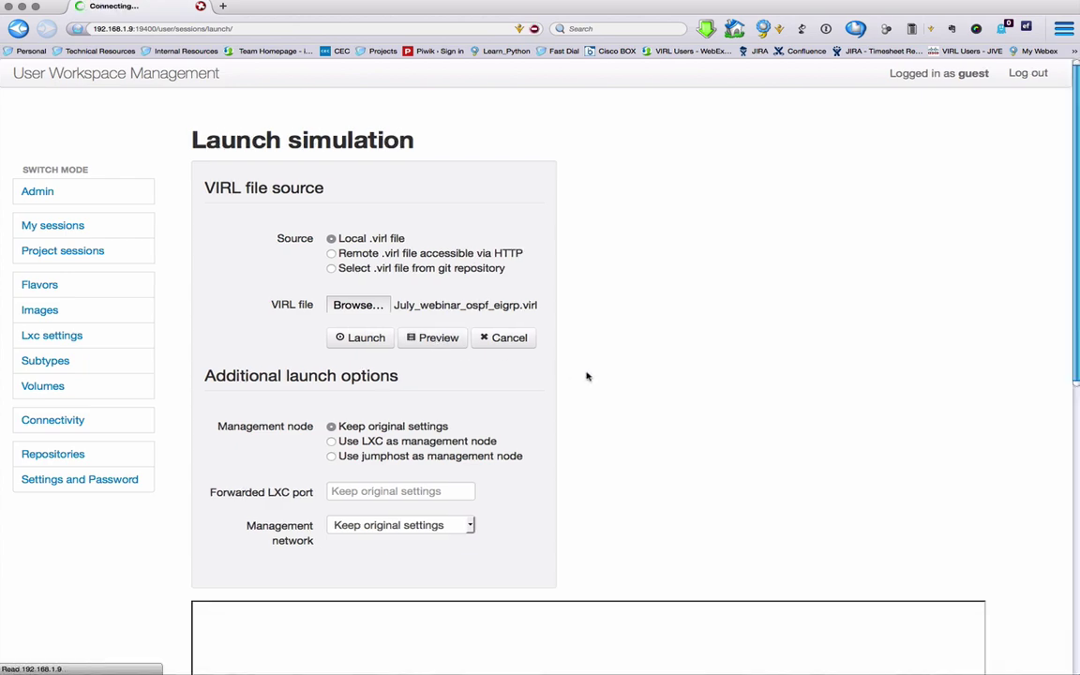
{"action": "scroll", "coordinate": [698, 359], "scroll_direction": "down", "scroll_amount": 7}
{"action": "scroll", "coordinate": [698, 359], "scroll_direction": "up", "scroll_amount": 1}
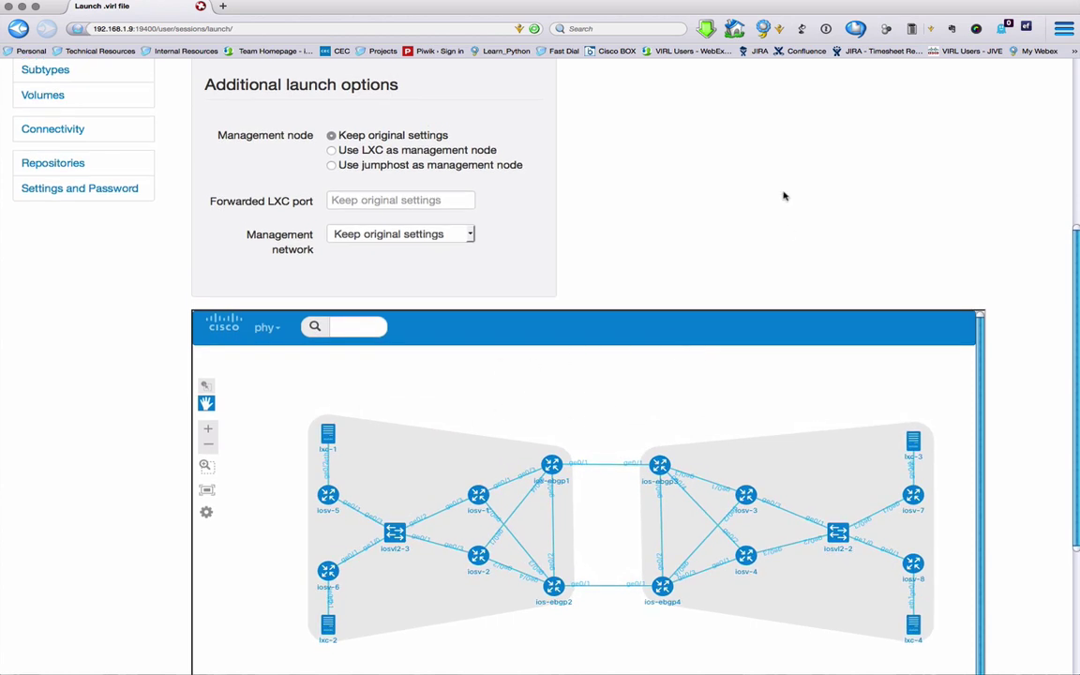
{"action": "scroll", "coordinate": [778, 194], "scroll_direction": "up", "scroll_amount": 7}
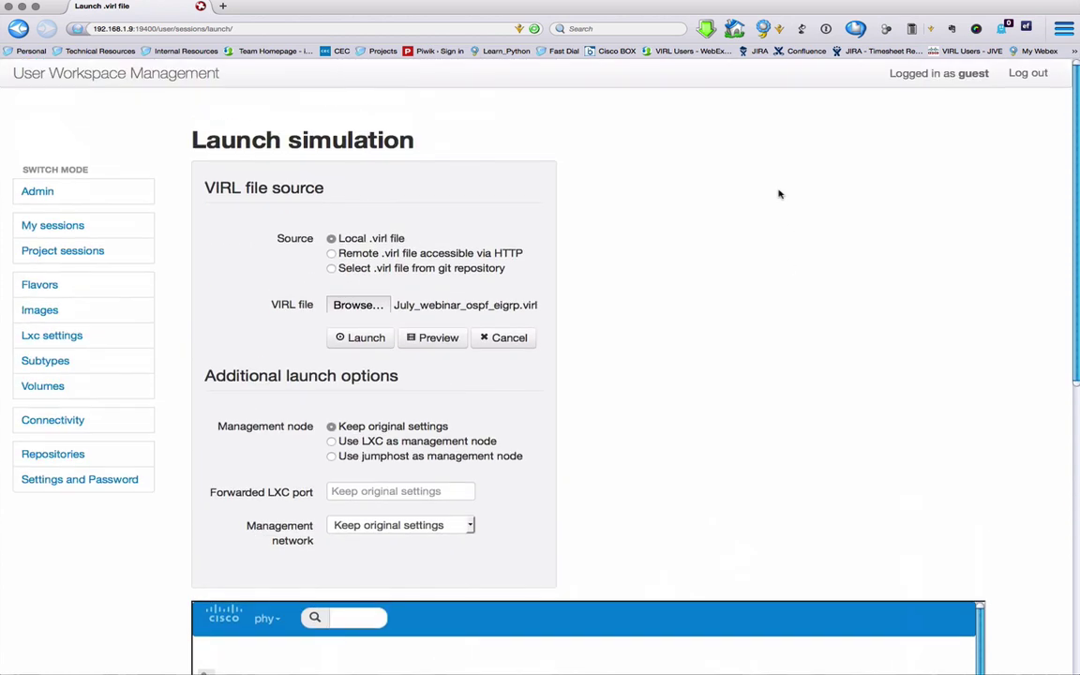
{"action": "left_click", "coordinate": [366, 339]}
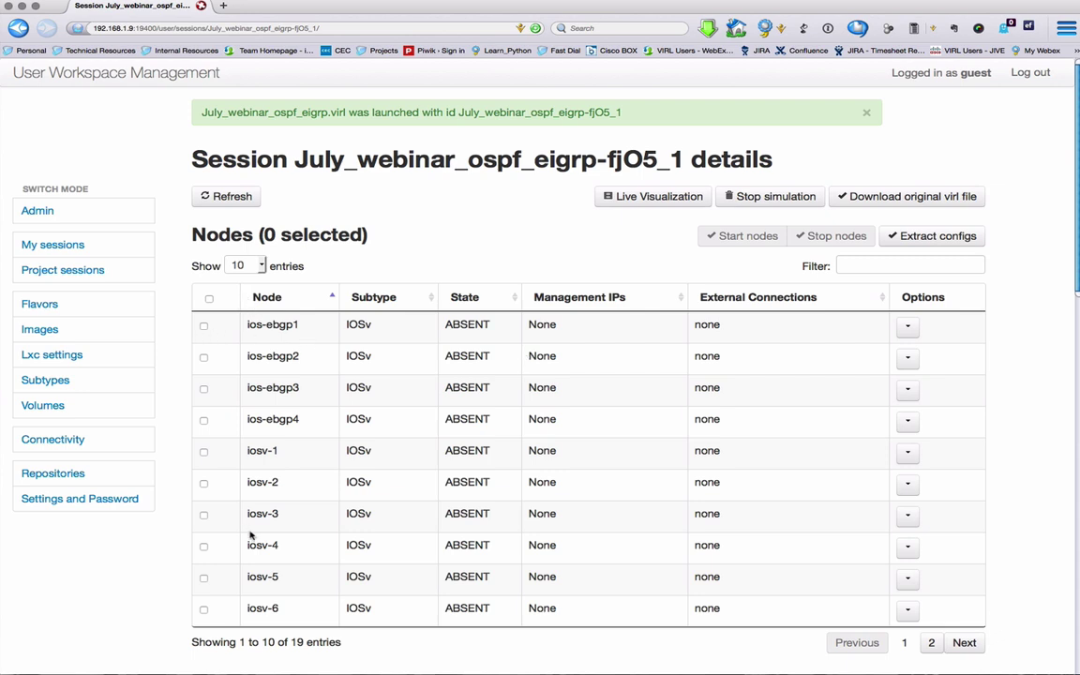
Step: Show 25 entries per page so all 19 session nodes are listed
{"action": "left_click", "coordinate": [242, 265]}
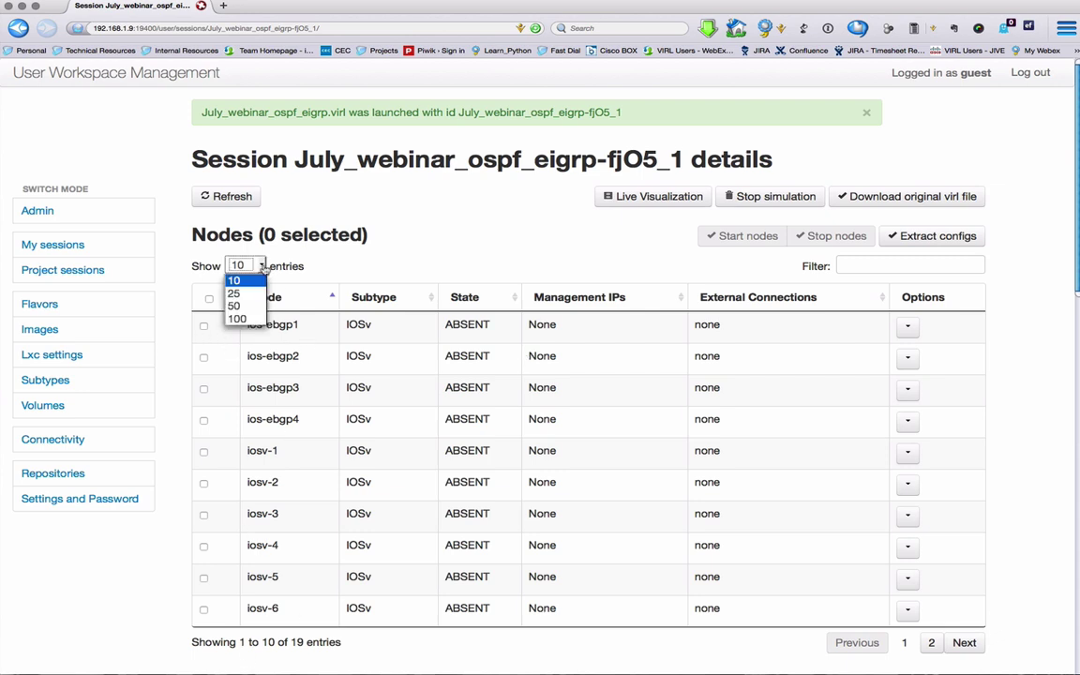
{"action": "left_click", "coordinate": [240, 284]}
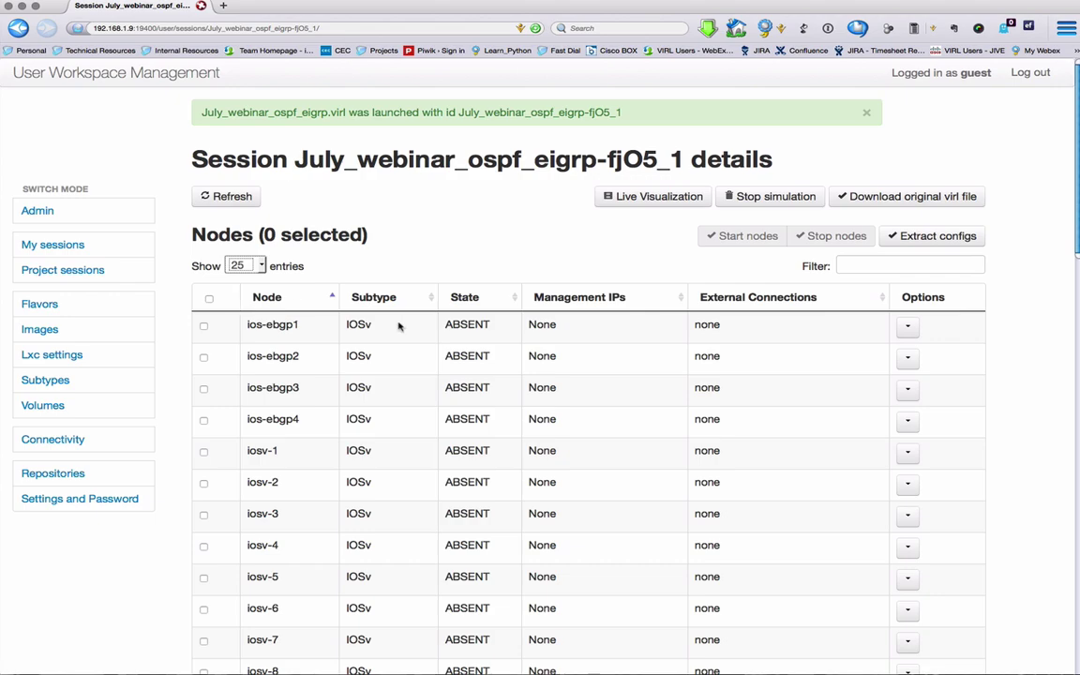
{"action": "scroll", "coordinate": [400, 325], "scroll_direction": "down", "scroll_amount": 8}
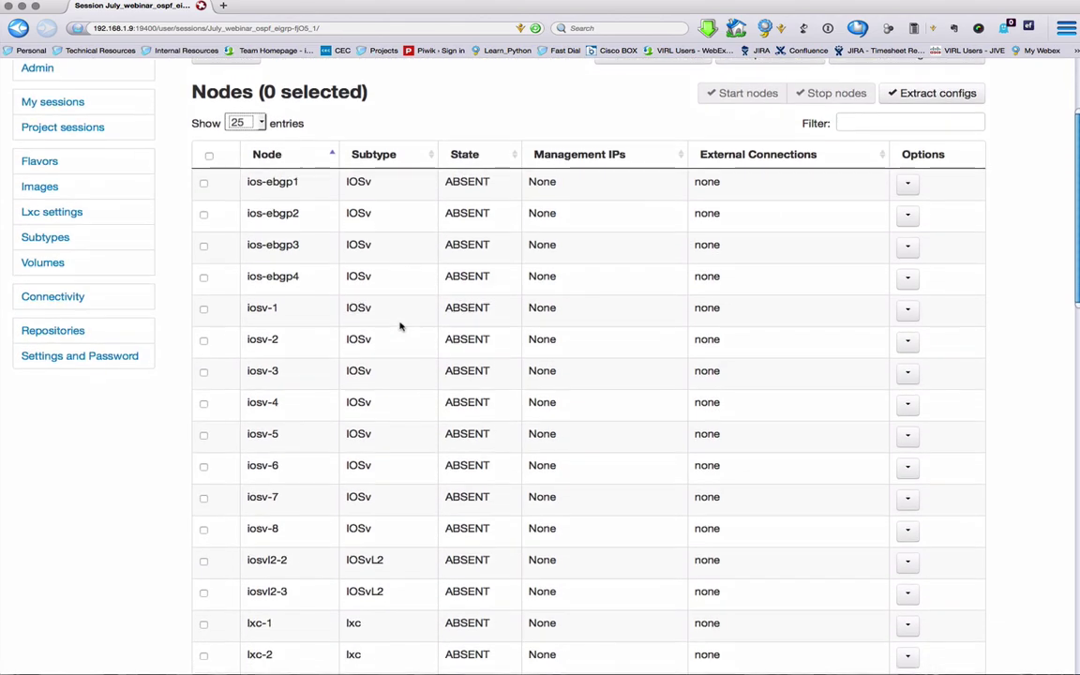
{"action": "scroll", "coordinate": [399, 325], "scroll_direction": "down", "scroll_amount": 12}
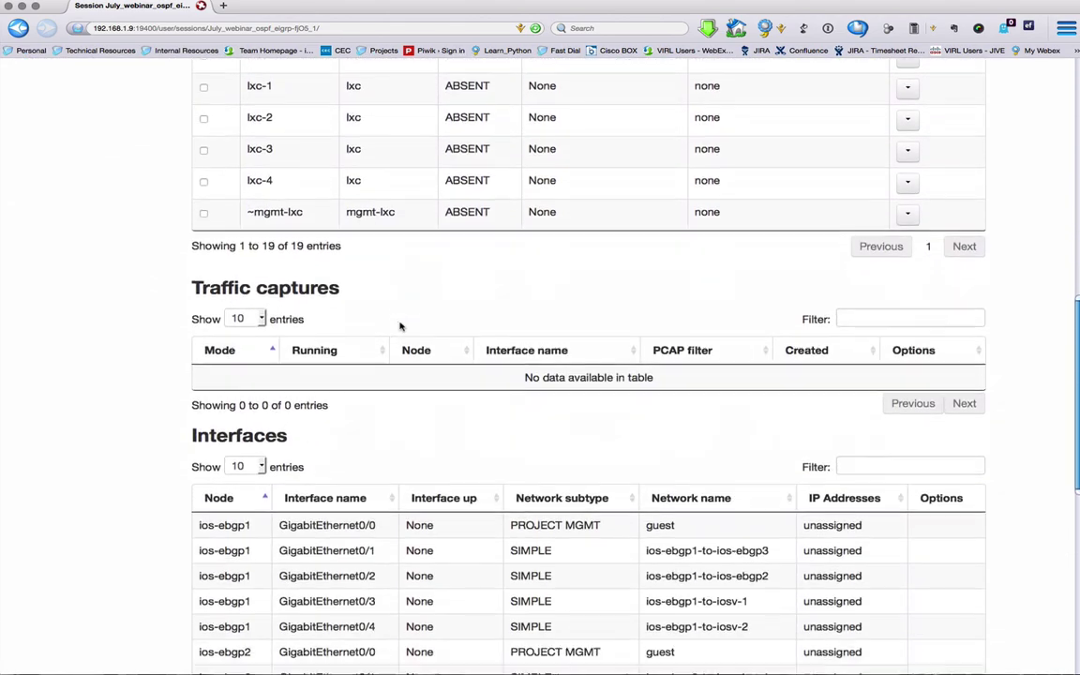
{"action": "scroll", "coordinate": [399, 326], "scroll_direction": "down", "scroll_amount": 2}
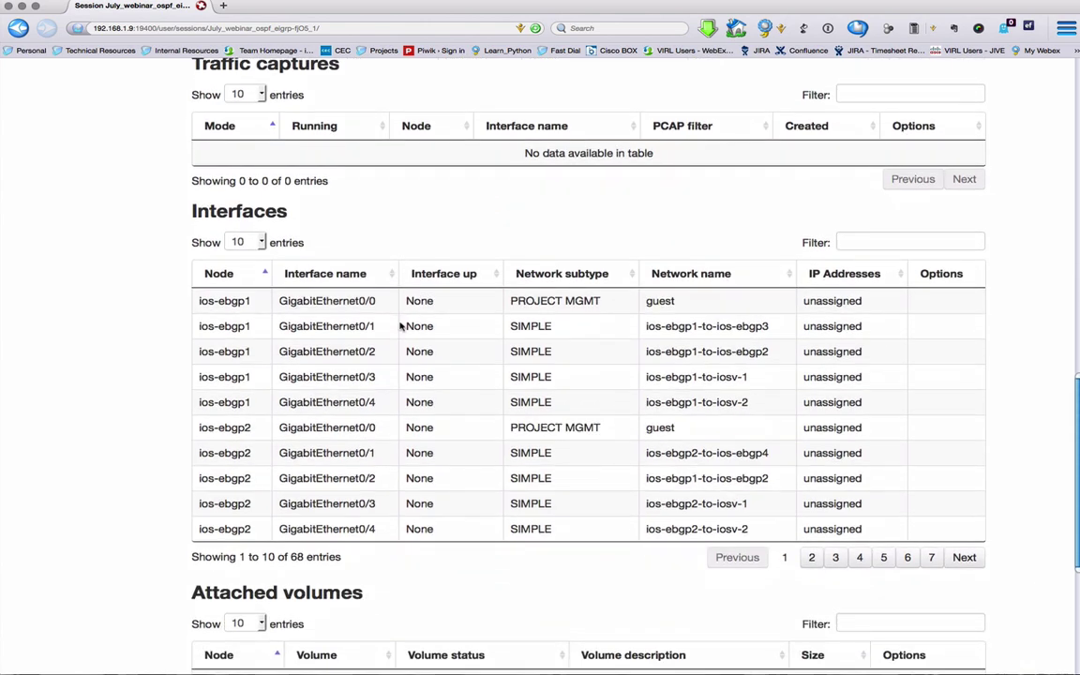
{"action": "scroll", "coordinate": [399, 326], "scroll_direction": "up", "scroll_amount": 20}
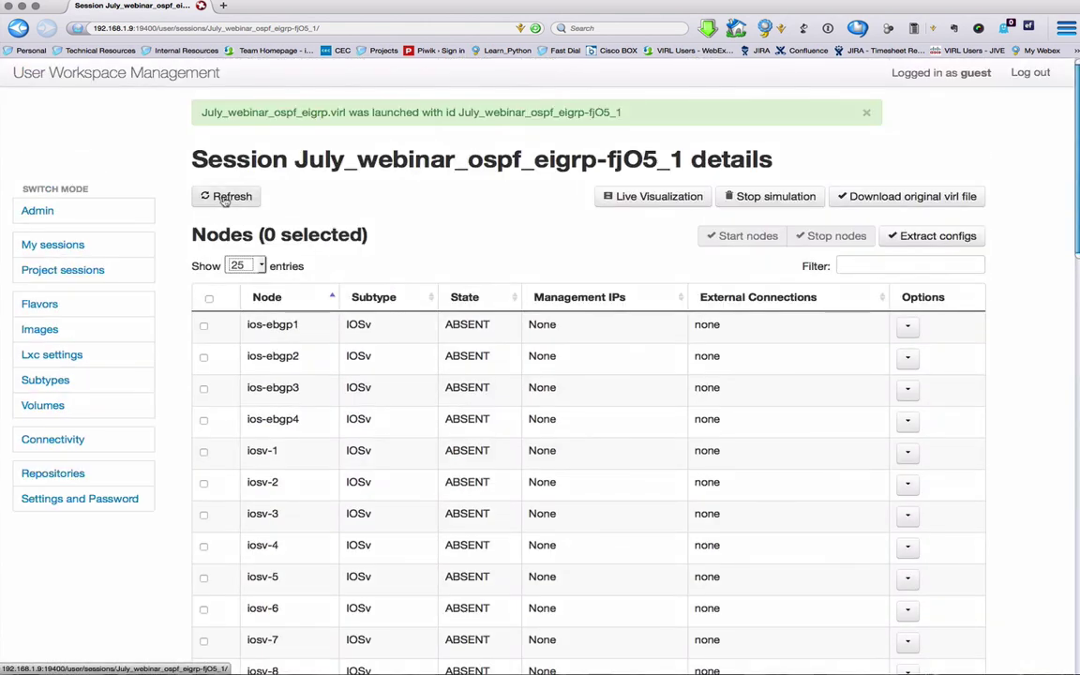
Step: Refresh the node list until the nodes show ACTIVE with management IPs
{"action": "left_click", "coordinate": [225, 198]}
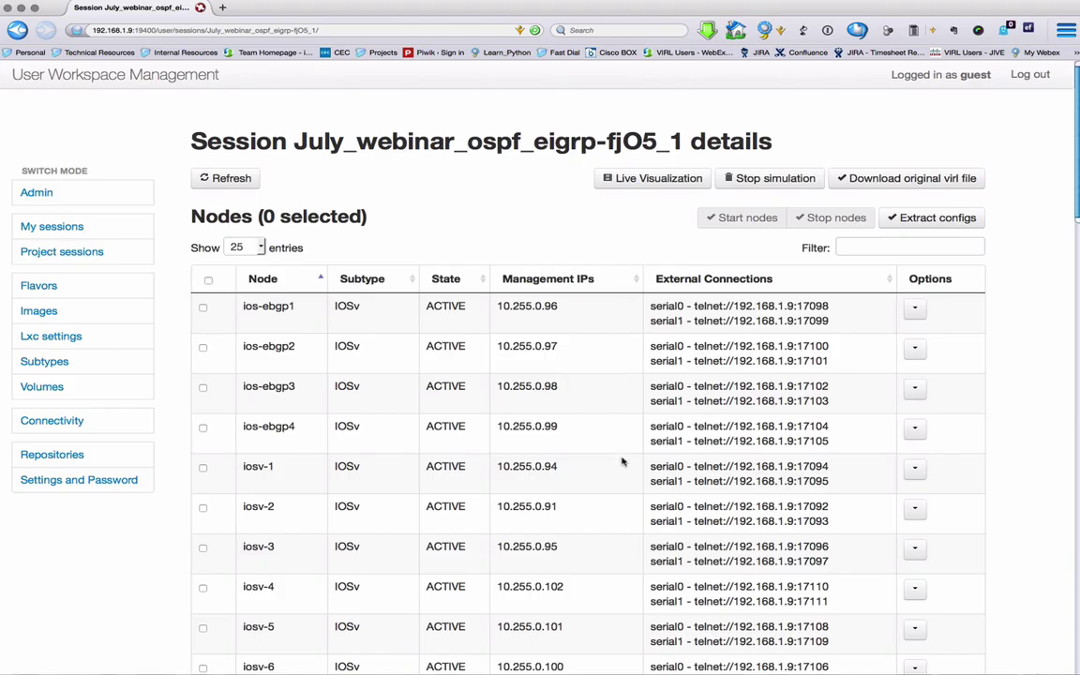
{"action": "scroll", "coordinate": [621, 460], "scroll_direction": "down", "scroll_amount": 1}
{"action": "scroll", "coordinate": [621, 461], "scroll_direction": "down", "scroll_amount": 8}
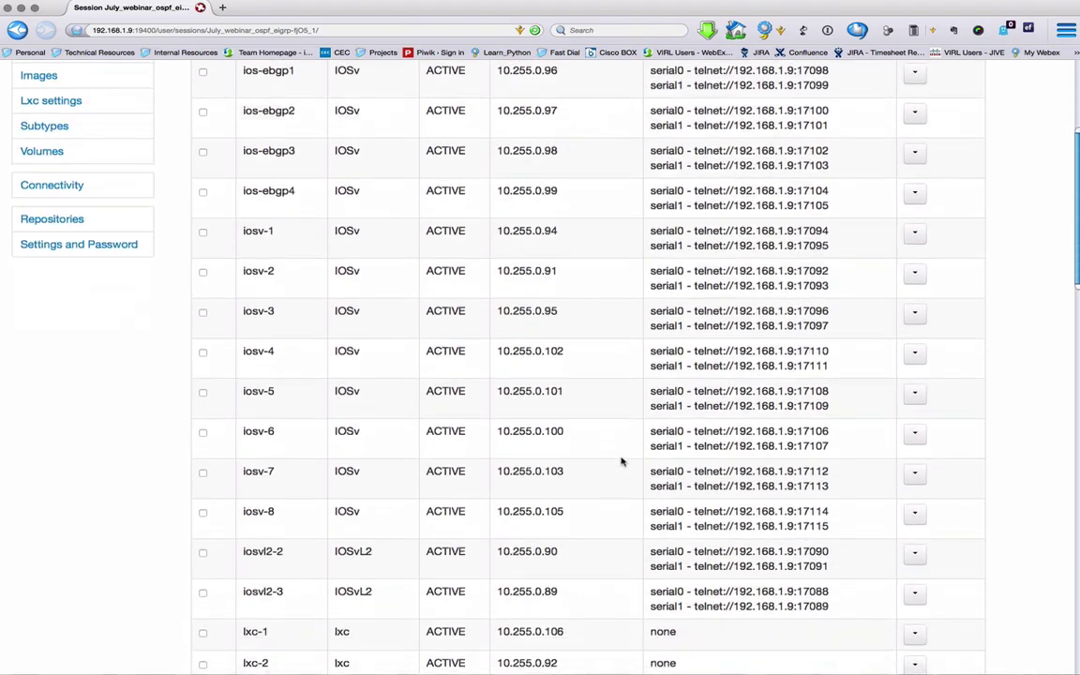
{"action": "scroll", "coordinate": [621, 461], "scroll_direction": "down", "scroll_amount": 1}
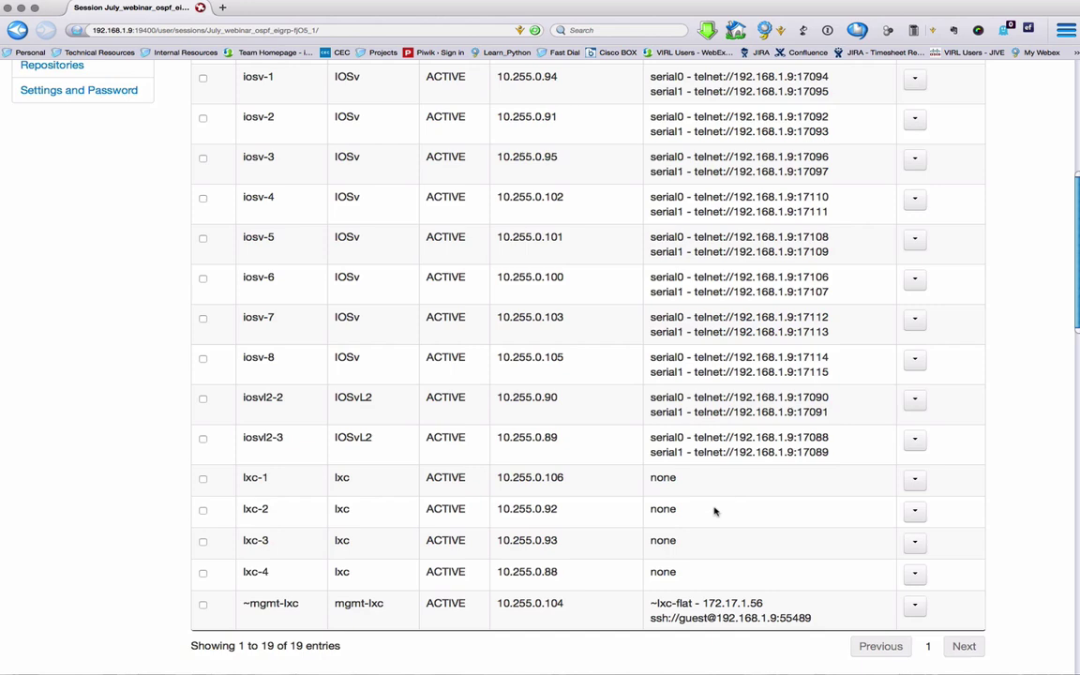
{"action": "scroll", "coordinate": [715, 511], "scroll_direction": "up", "scroll_amount": 10}
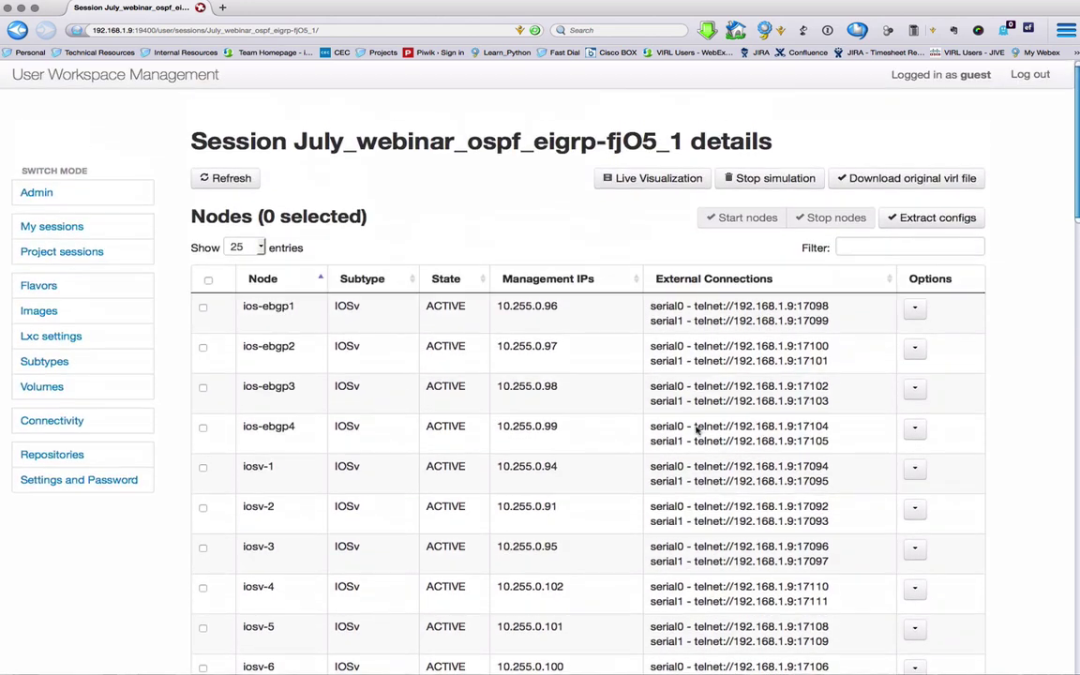
Step: Open ios-ebgp1's Serial port #0 console, page through its running-config, then return to Session
{"action": "left_click", "coordinate": [914, 312]}
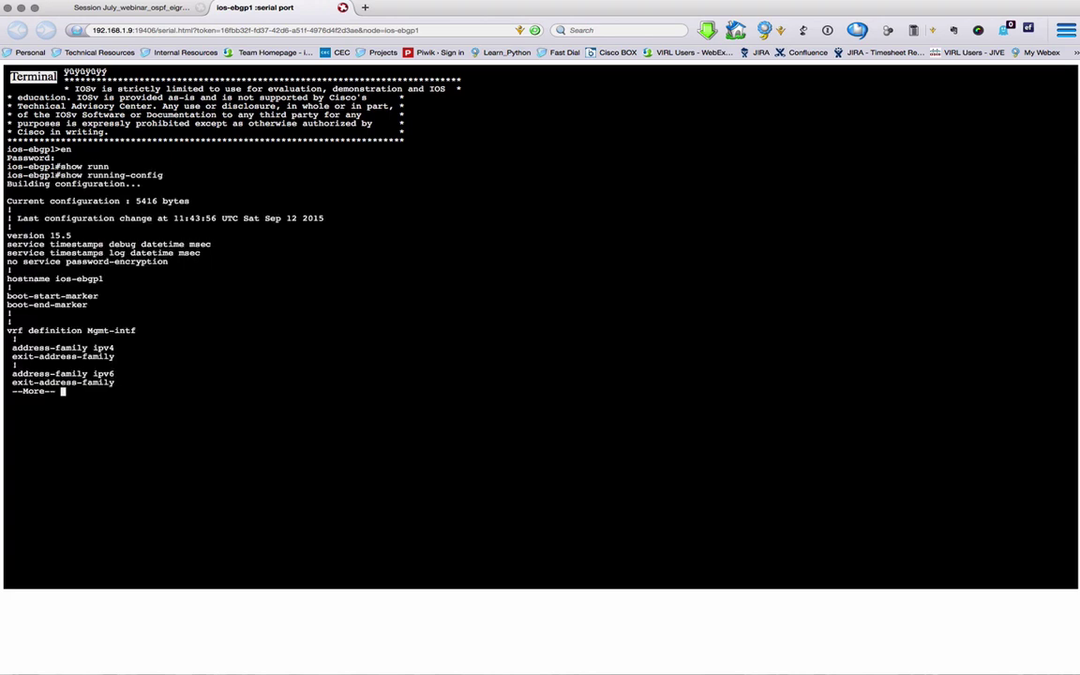
{"action": "key", "text": "space"}
{"action": "key", "text": "q"}
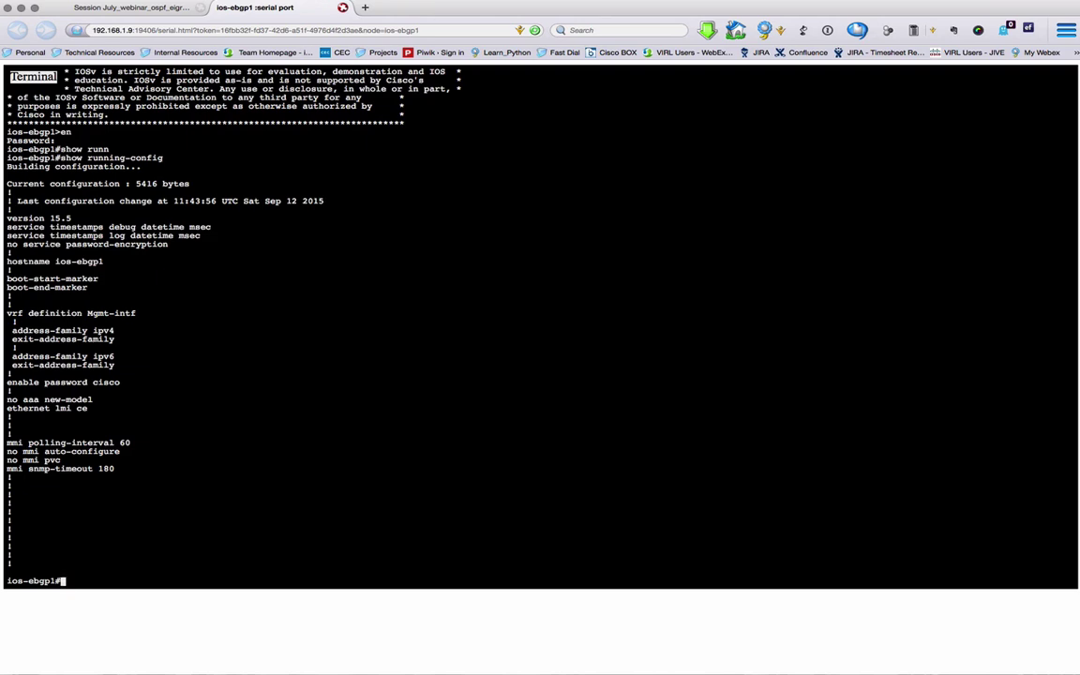
{"action": "left_click", "coordinate": [139, 8]}
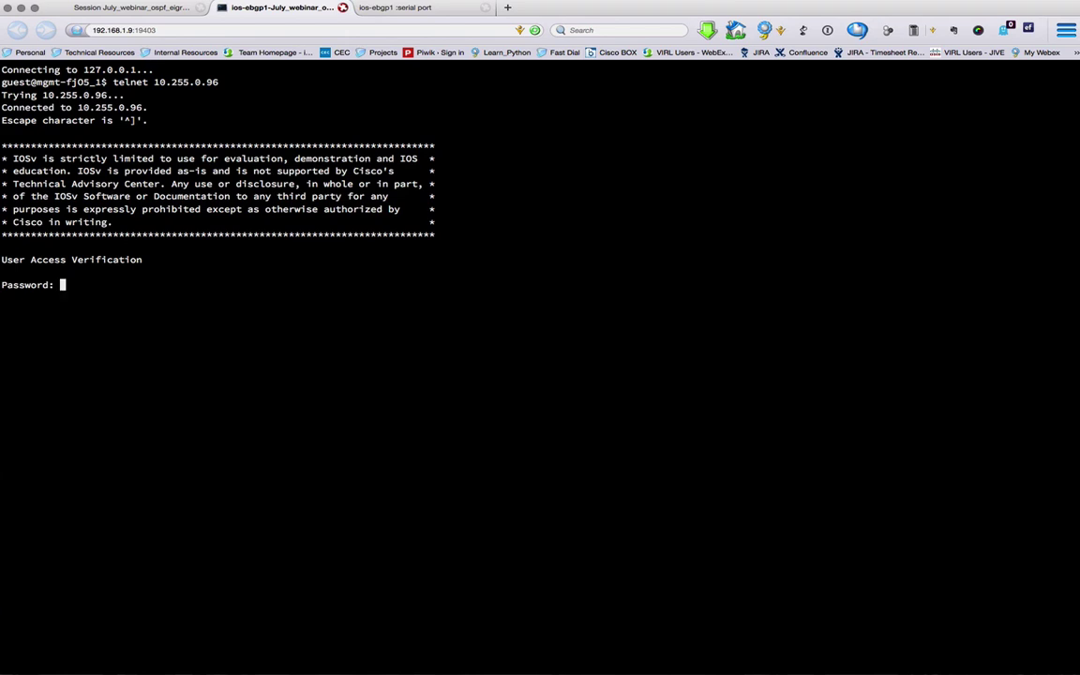
Step: Log in to ios-ebgp1, enter enable mode, and show the full IP routing table
{"action": "key", "text": "Return"}
{"action": "key", "text": "Return"}
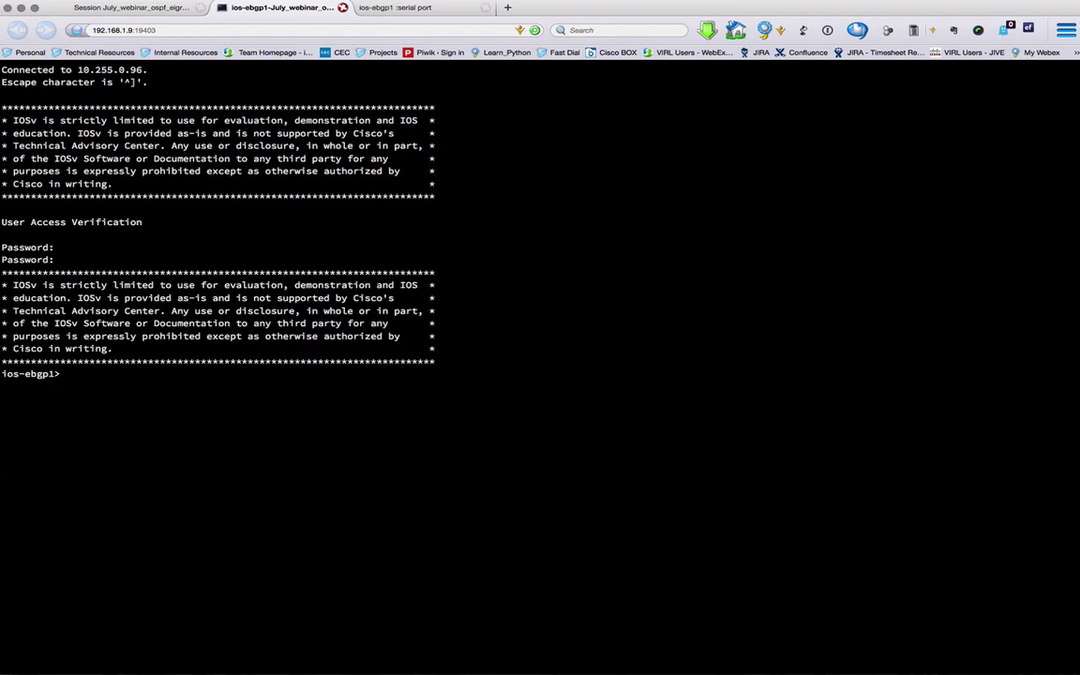
{"action": "type", "text": "en"}
{"action": "key", "text": "Return"}
{"action": "key", "text": "Return"}
{"action": "type", "text": "s"}
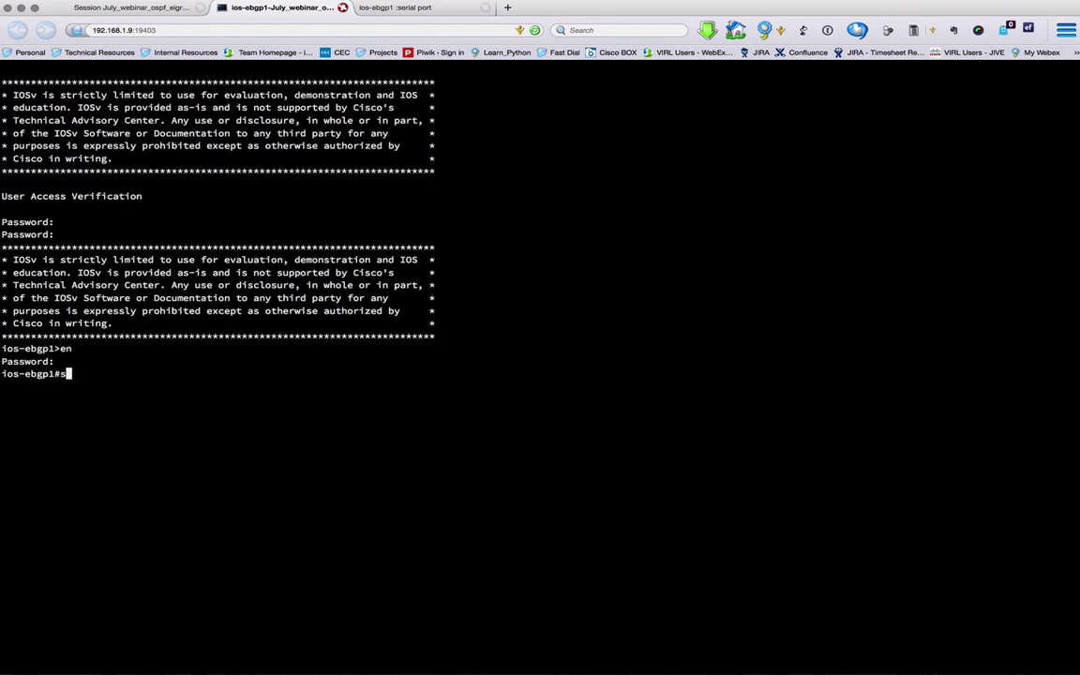
{"action": "type", "text": "how i pp route"}
{"action": "key", "text": "Return"}
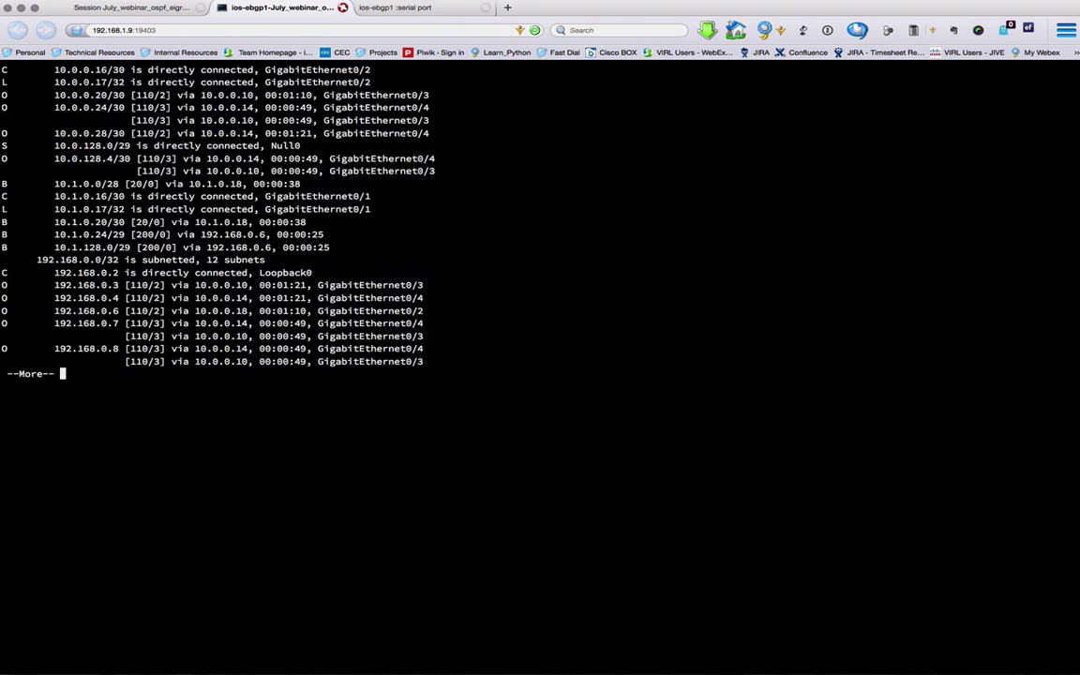
{"action": "key", "text": "space"}
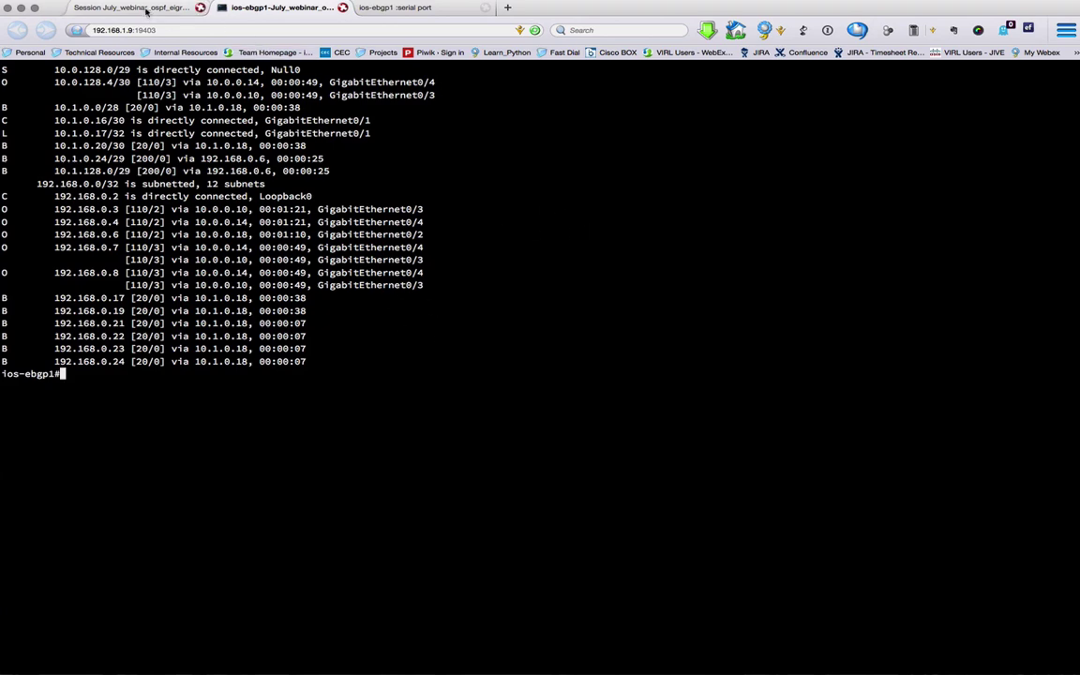
Step: Open the session's Live Visualization topology and zoom and pan the canvas
{"action": "left_click", "coordinate": [146, 12]}
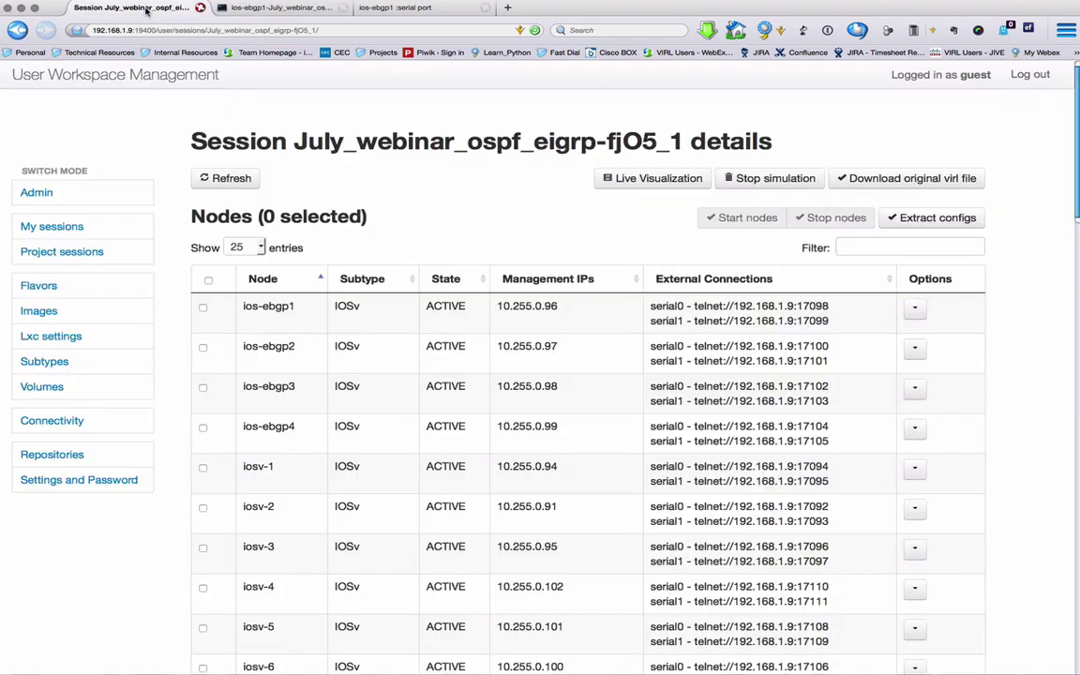
{"action": "left_click", "coordinate": [659, 179]}
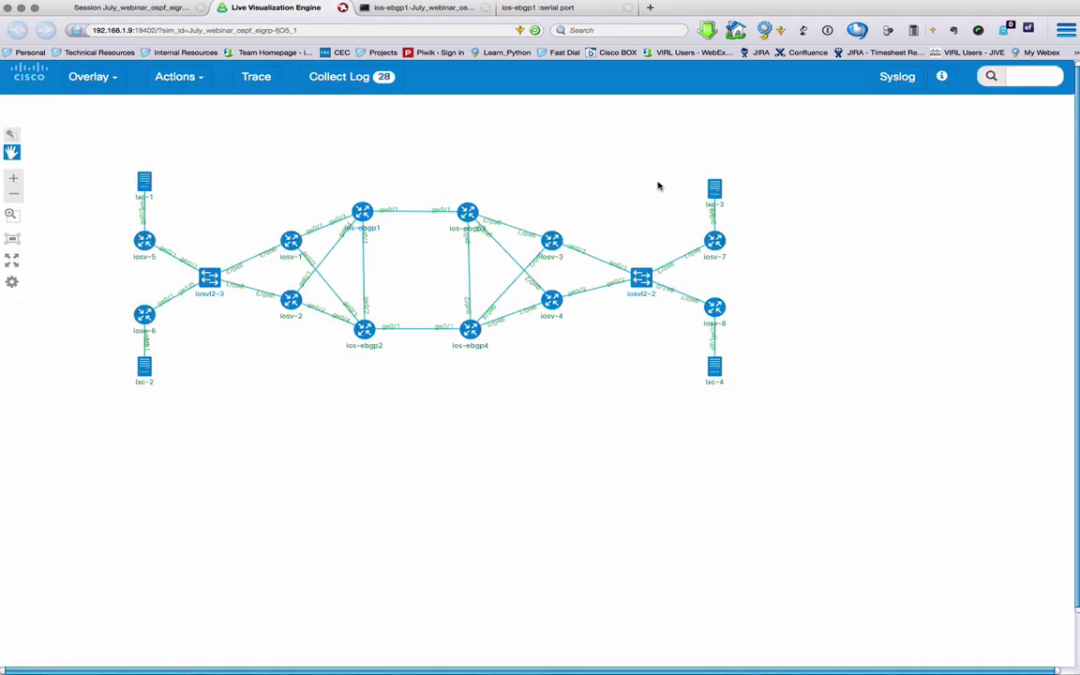
{"action": "scroll", "coordinate": [603, 203], "scroll_direction": "up", "scroll_amount": 2}
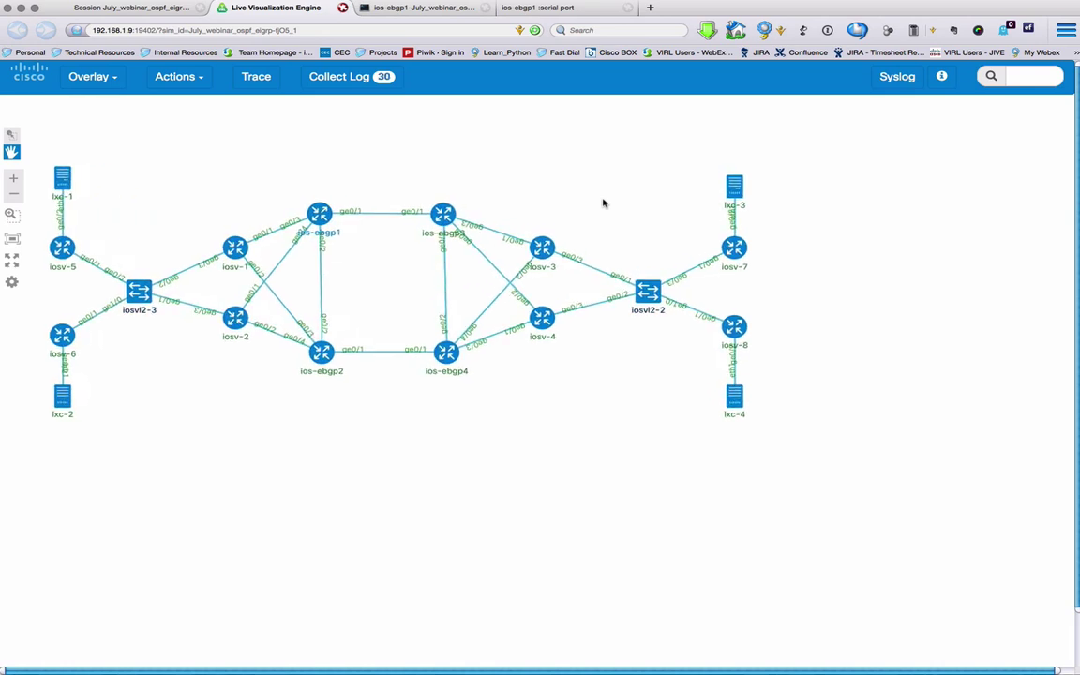
{"action": "left_click_drag", "start_coordinate": [557, 188], "coordinate": [591, 199]}
Step: Run Actions > Setup Syslog on the nodes and view their Syslog messages
{"action": "left_click", "coordinate": [166, 77]}
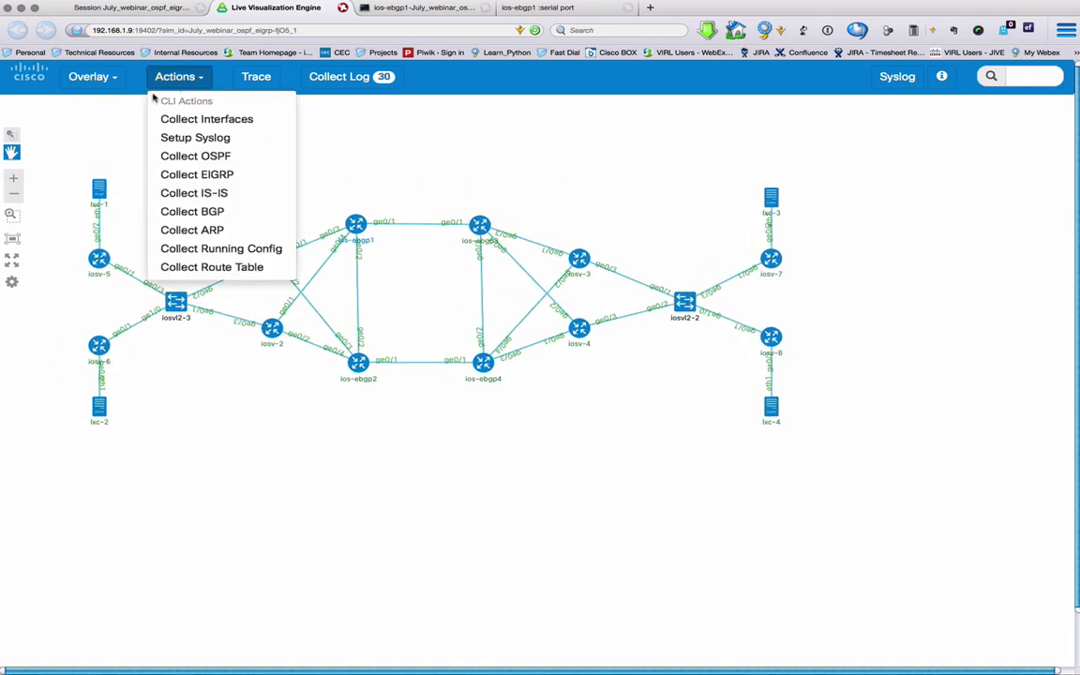
{"action": "left_click", "coordinate": [186, 140]}
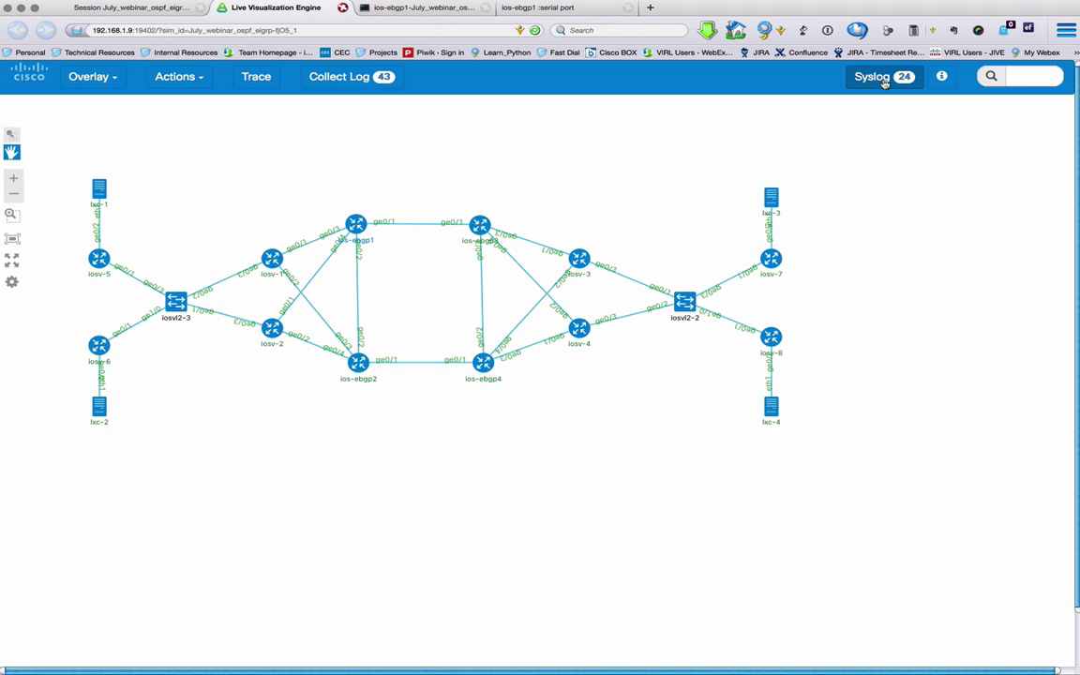
{"action": "left_click", "coordinate": [883, 80]}
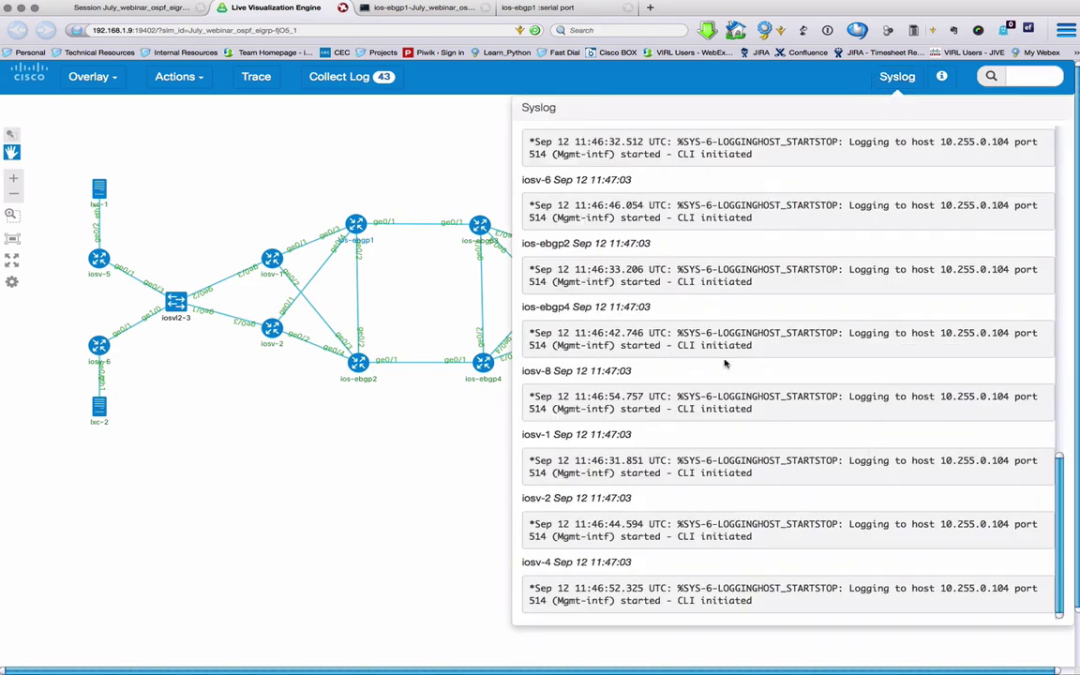
Step: Shut down OSPF process 100 on ios-ebgp1 from configuration mode
{"action": "left_click", "coordinate": [426, 9]}
{"action": "type", "text": "conf t"}
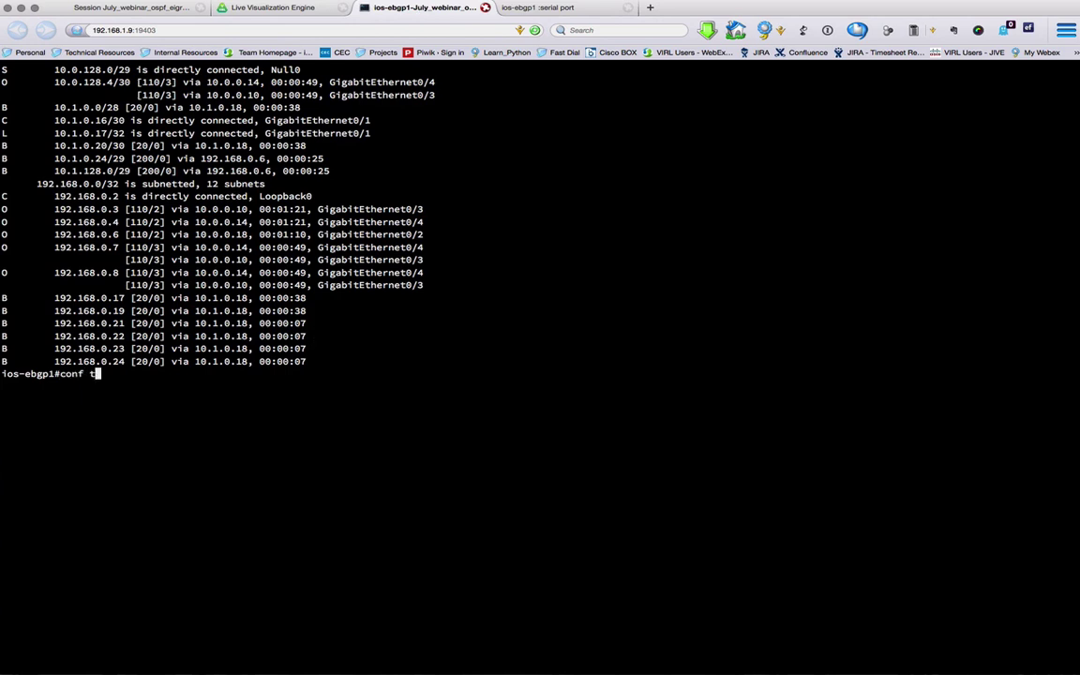
{"action": "key", "text": "Return"}
{"action": "type", "text": "rou"}
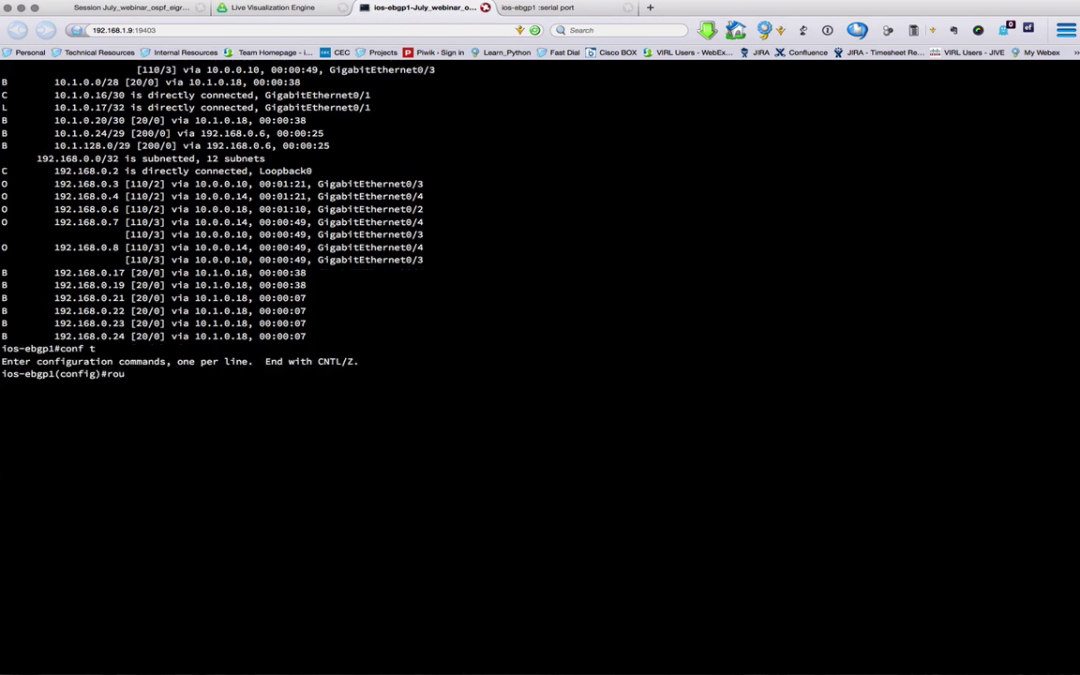
{"action": "type", "text": "ter ospf 100"}
{"action": "key", "text": "Return"}
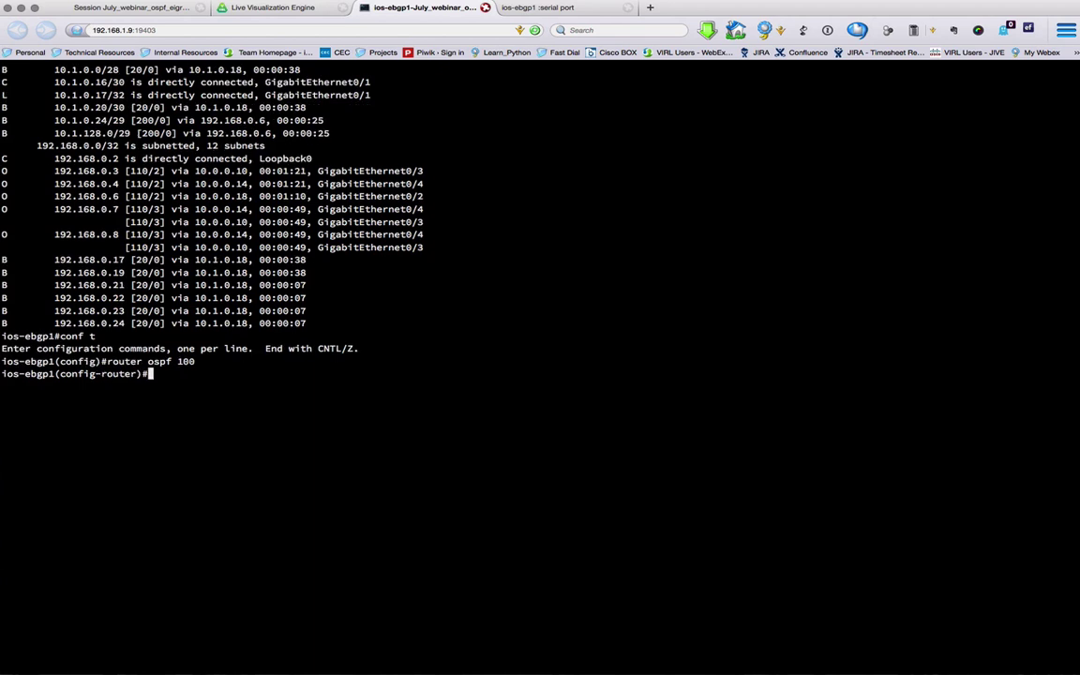
{"action": "type", "text": "sh"}
{"action": "key", "text": "Tab"}
{"action": "key", "text": "Return"}
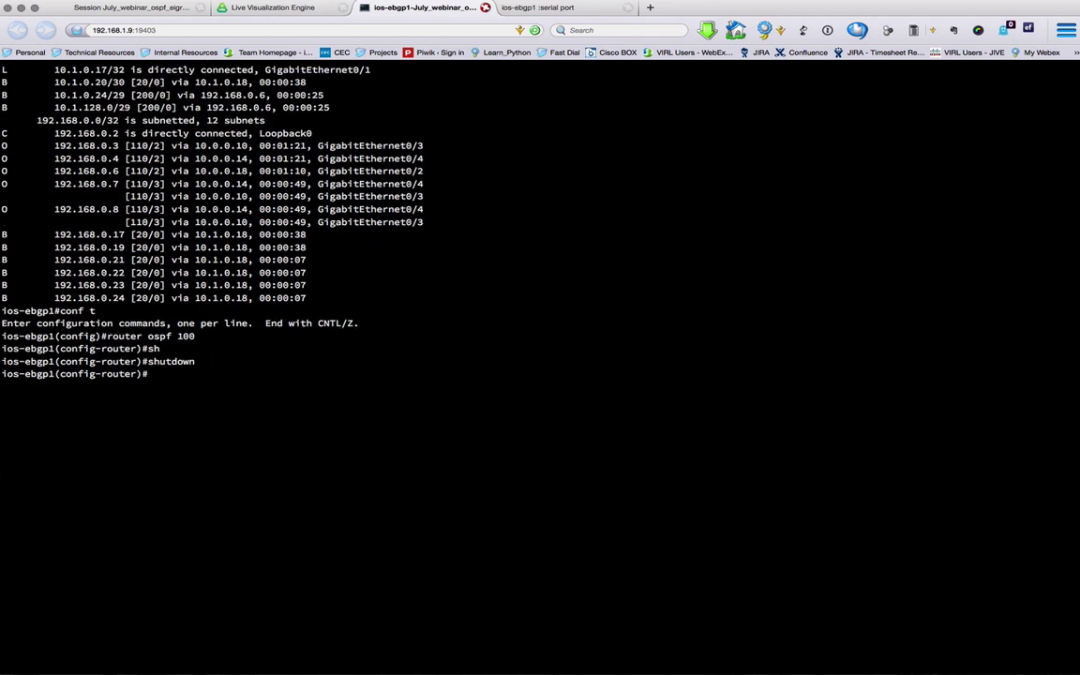
Step: Highlight the syslog messages showing OSPF neighbours, including 192.168.0.3, going down
{"action": "left_click", "coordinate": [302, 9]}
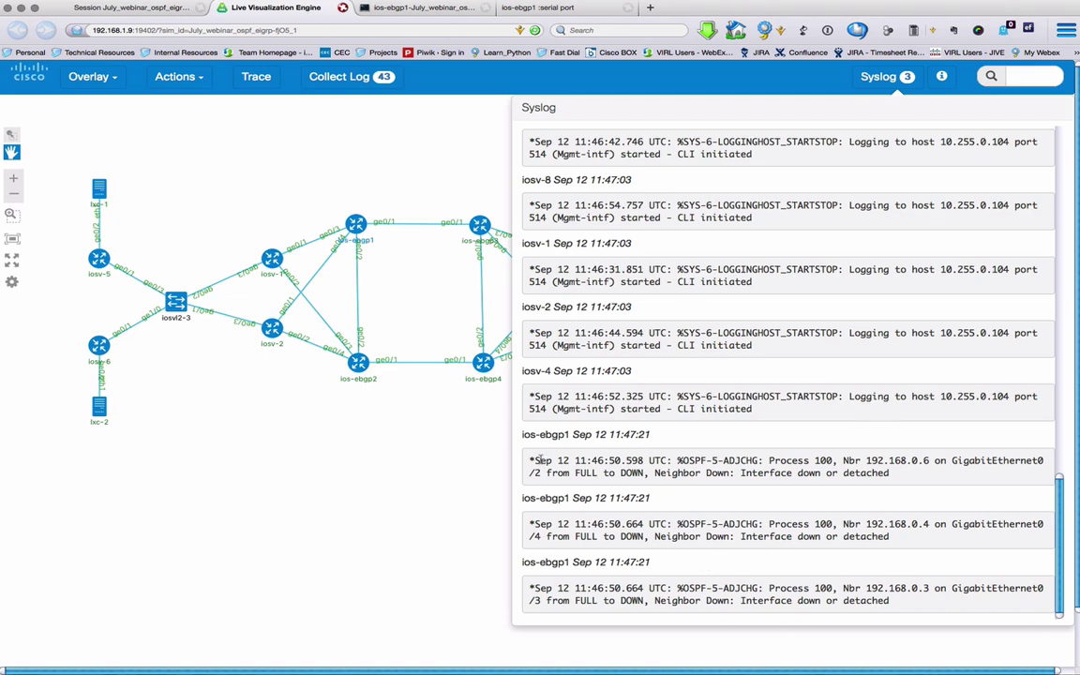
{"action": "left_click_drag", "start_coordinate": [532, 457], "coordinate": [913, 484]}
{"action": "left_click_drag", "start_coordinate": [532, 524], "coordinate": [904, 558]}
{"action": "mouse_move", "coordinate": [528, 588]}
{"action": "left_mouse_down"}
{"action": "mouse_move", "coordinate": [581, 151]}
{"action": "mouse_move", "coordinate": [901, 601]}
{"action": "mouse_move", "coordinate": [497, 600]}
{"action": "mouse_move", "coordinate": [526, 587]}
{"action": "left_mouse_up"}
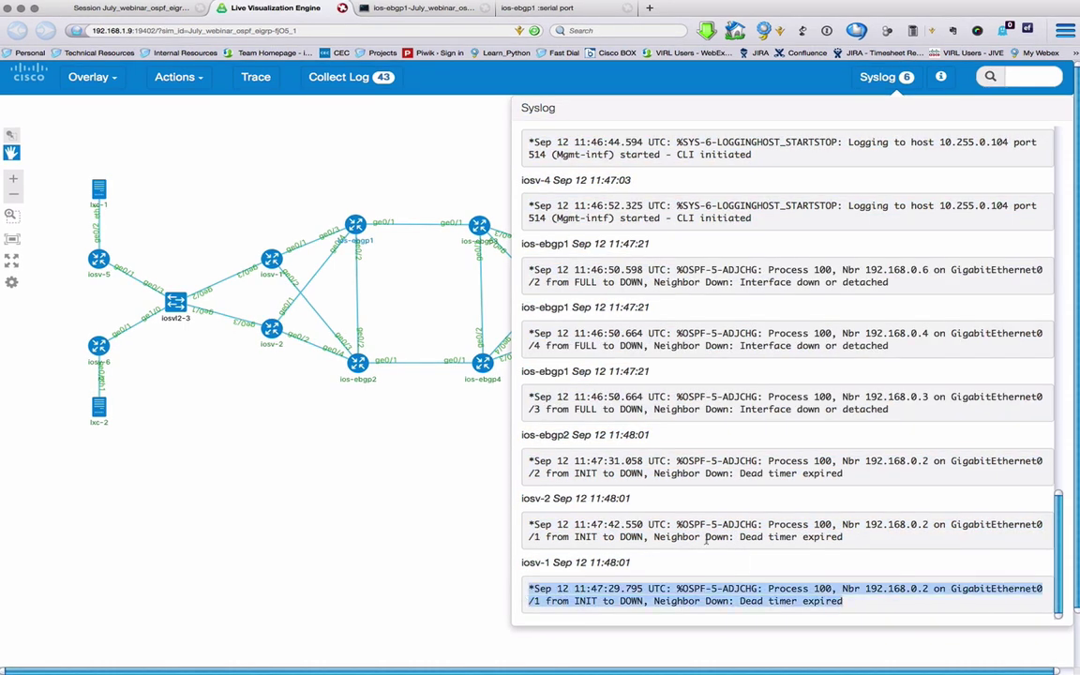
{"action": "triple_click", "coordinate": [525, 563]}
{"action": "left_click", "coordinate": [526, 499]}
{"action": "triple_click", "coordinate": [526, 499]}
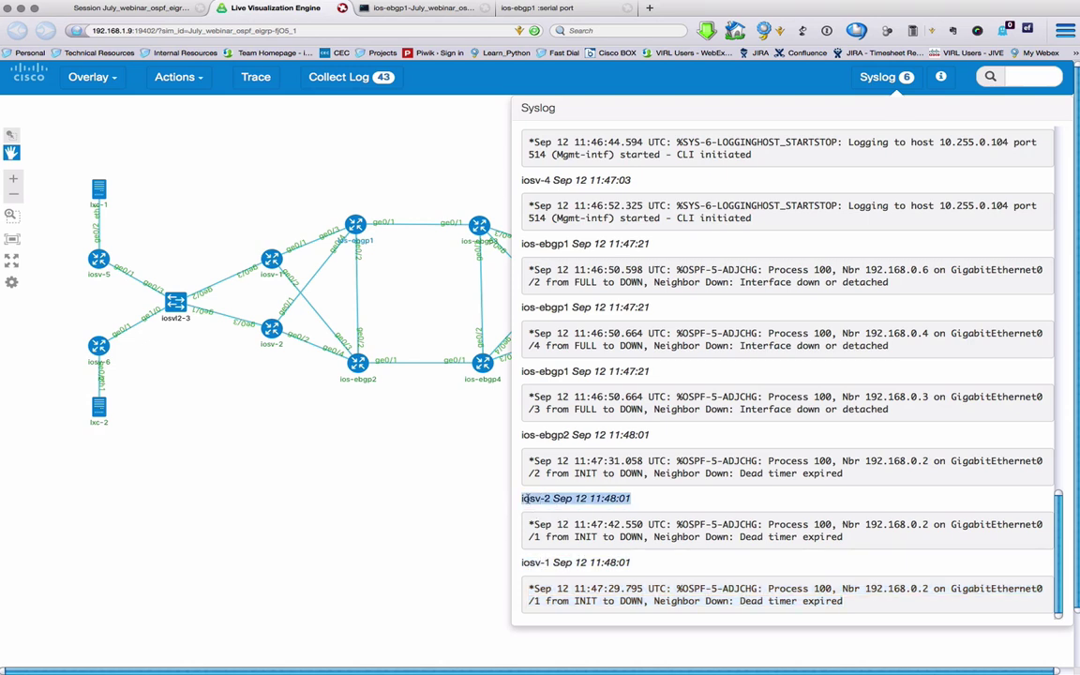
{"action": "triple_click", "coordinate": [540, 433]}
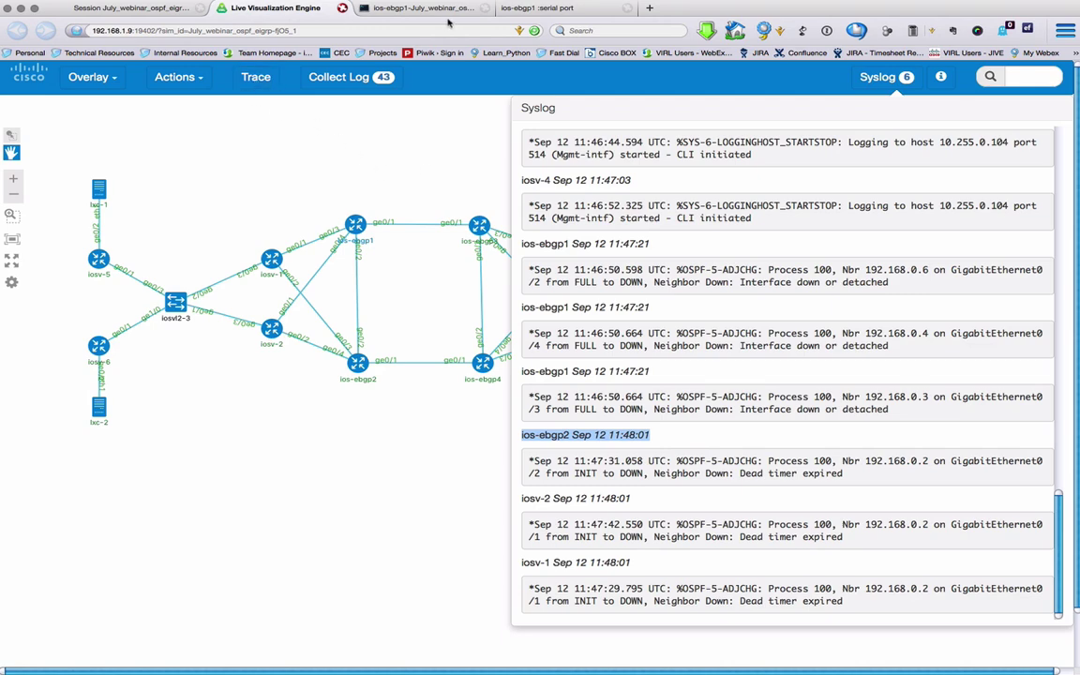
Step: Re-enable OSPF process 100 with no shutdown and return to the syslog view
{"action": "left_click", "coordinate": [382, 11]}
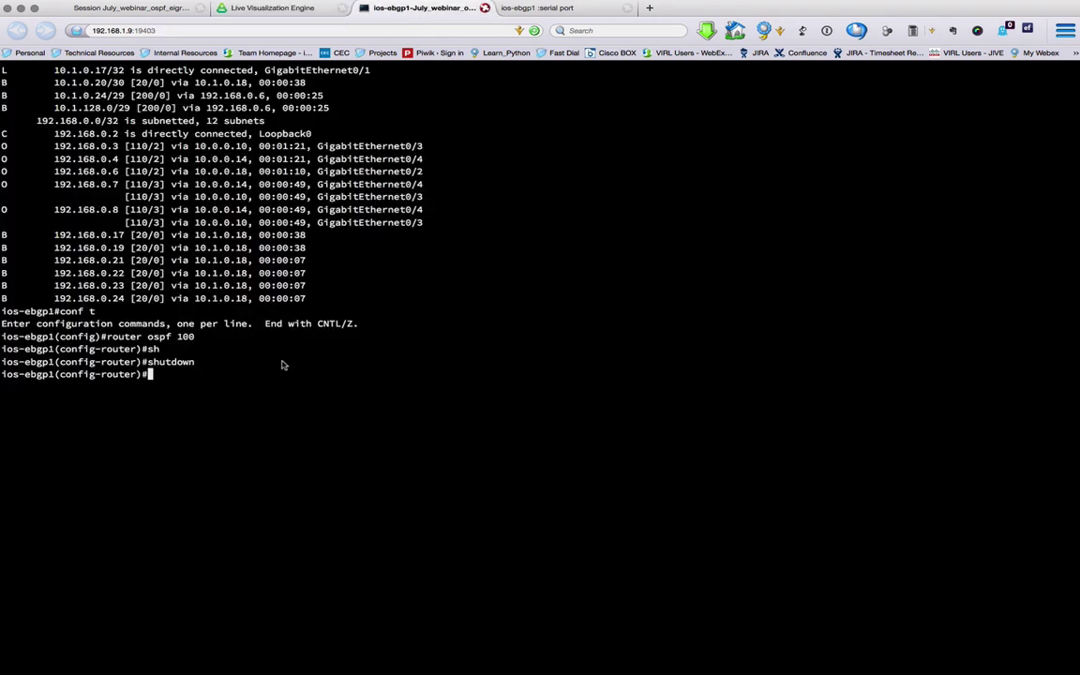
{"action": "type", "text": "no sh"}
{"action": "key", "text": "Tab"}
{"action": "key", "text": "Return"}
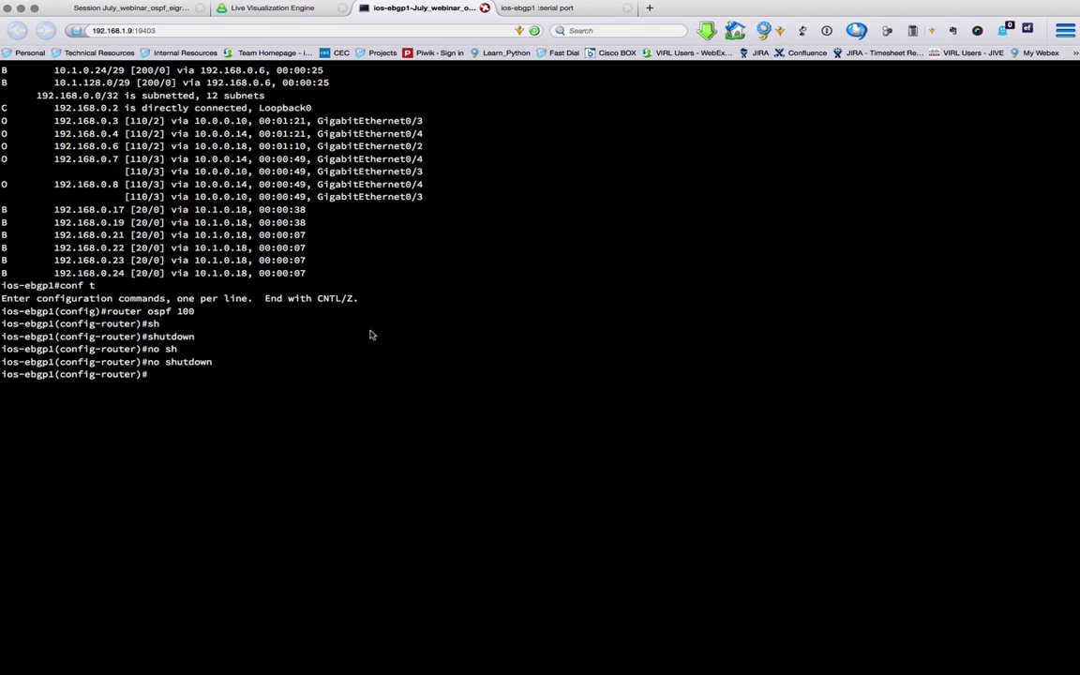
{"action": "left_click", "coordinate": [272, 8]}
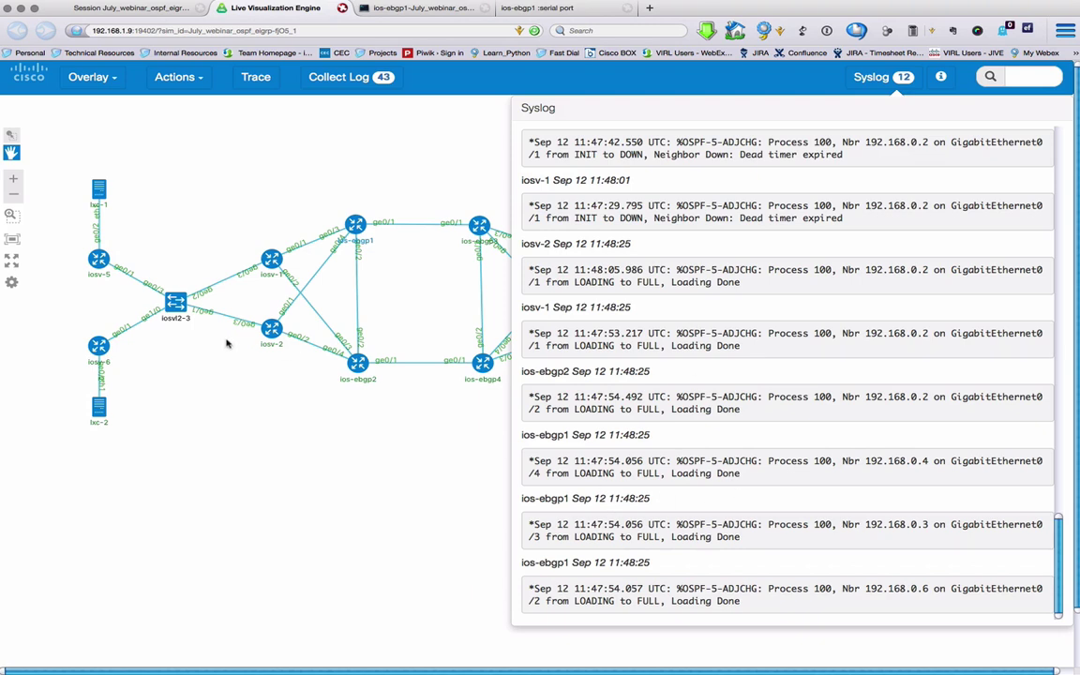
Step: Shut down the iosvl2-3 switch node and refresh the session's node list in UWM
{"action": "mouse_move", "coordinate": [166, 271]}
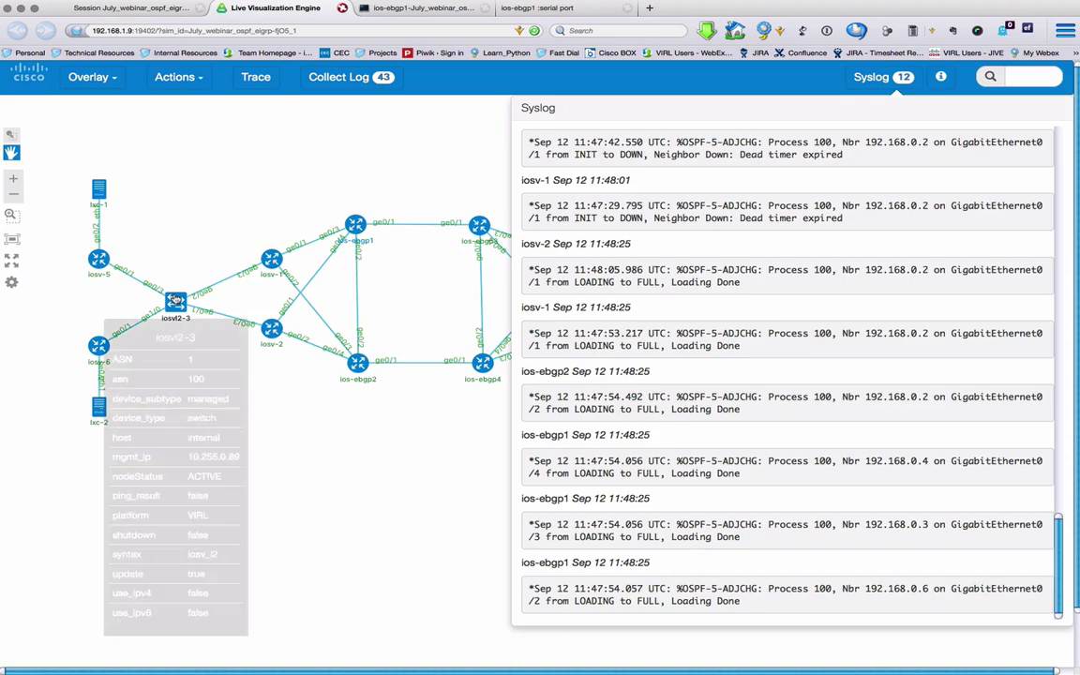
{"action": "left_click", "coordinate": [176, 300]}
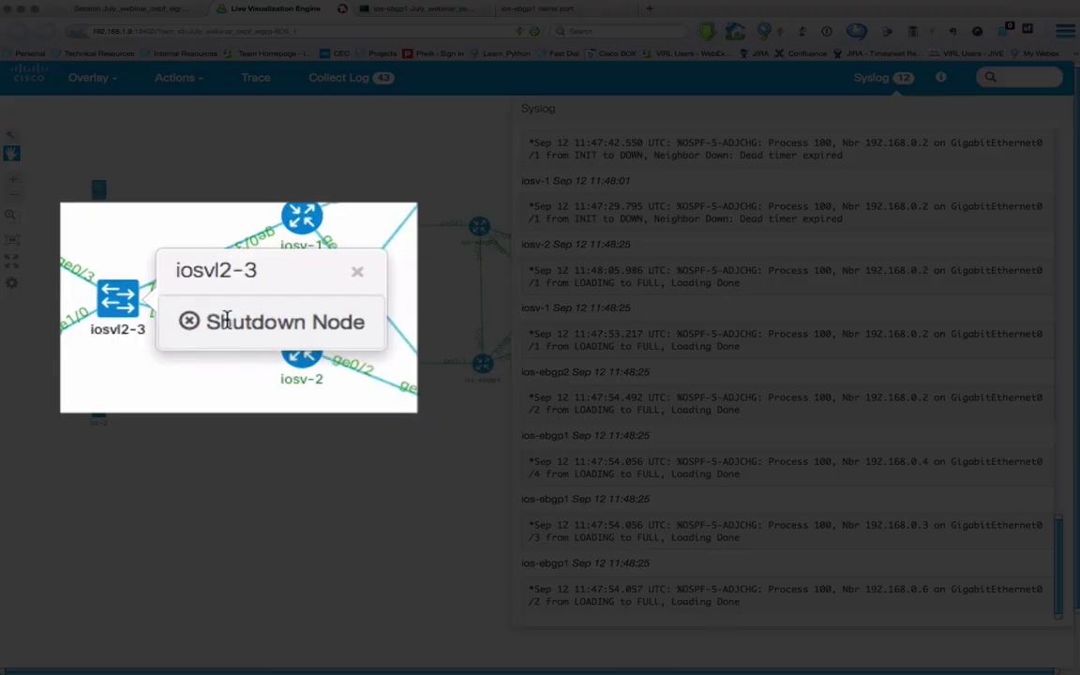
{"action": "left_click", "coordinate": [223, 323]}
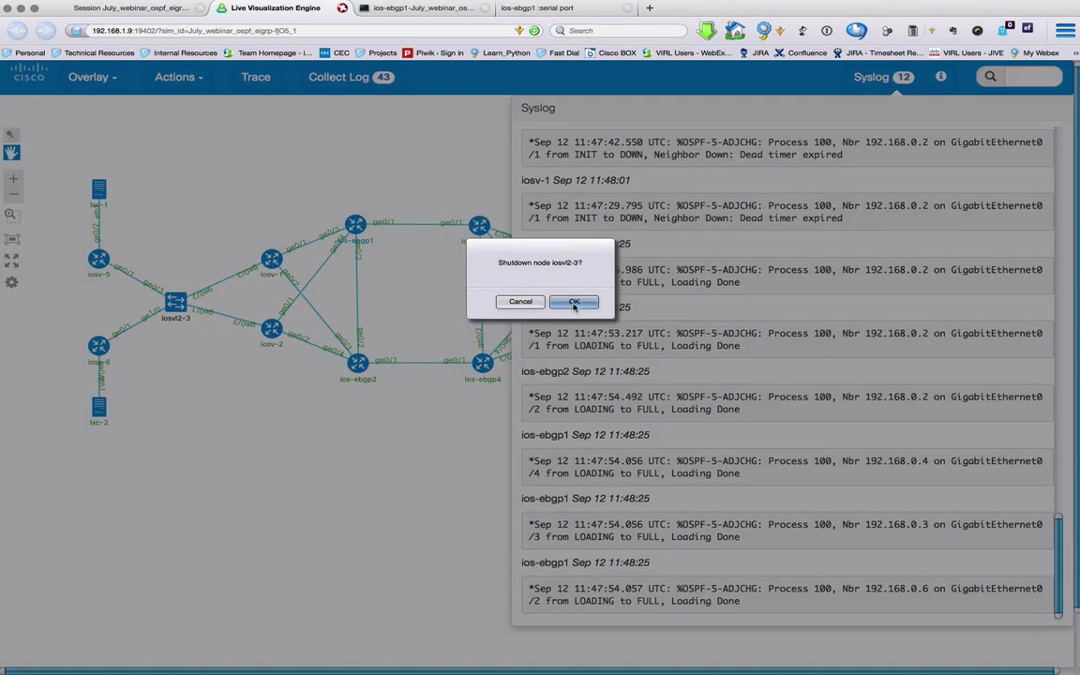
{"action": "left_click", "coordinate": [574, 302]}
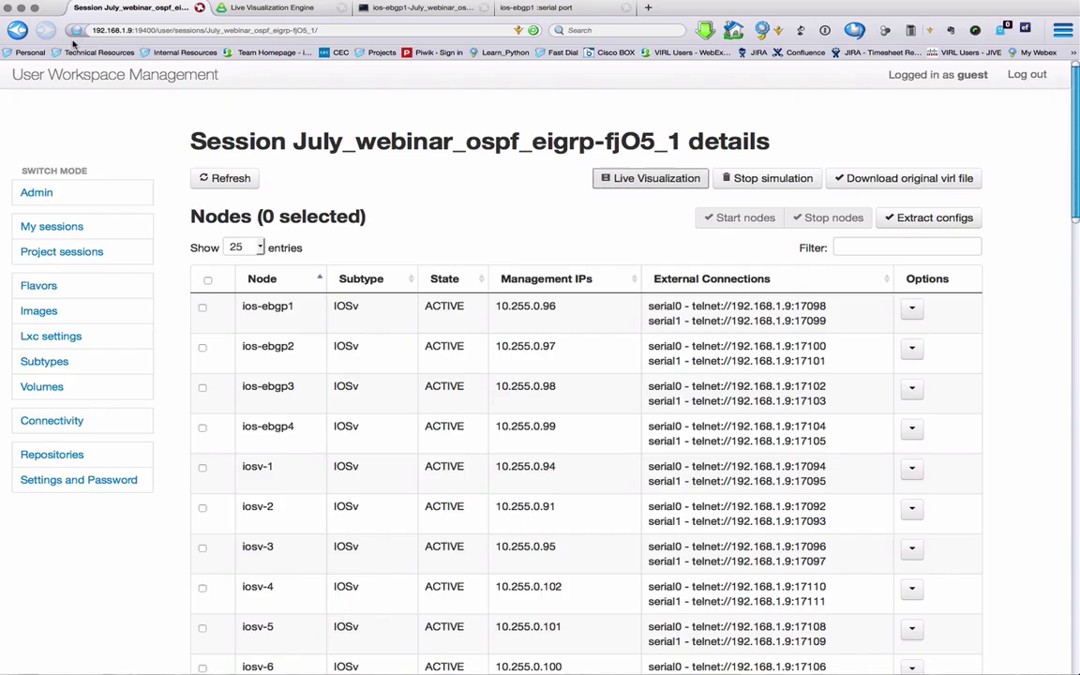
{"action": "left_click", "coordinate": [234, 180]}
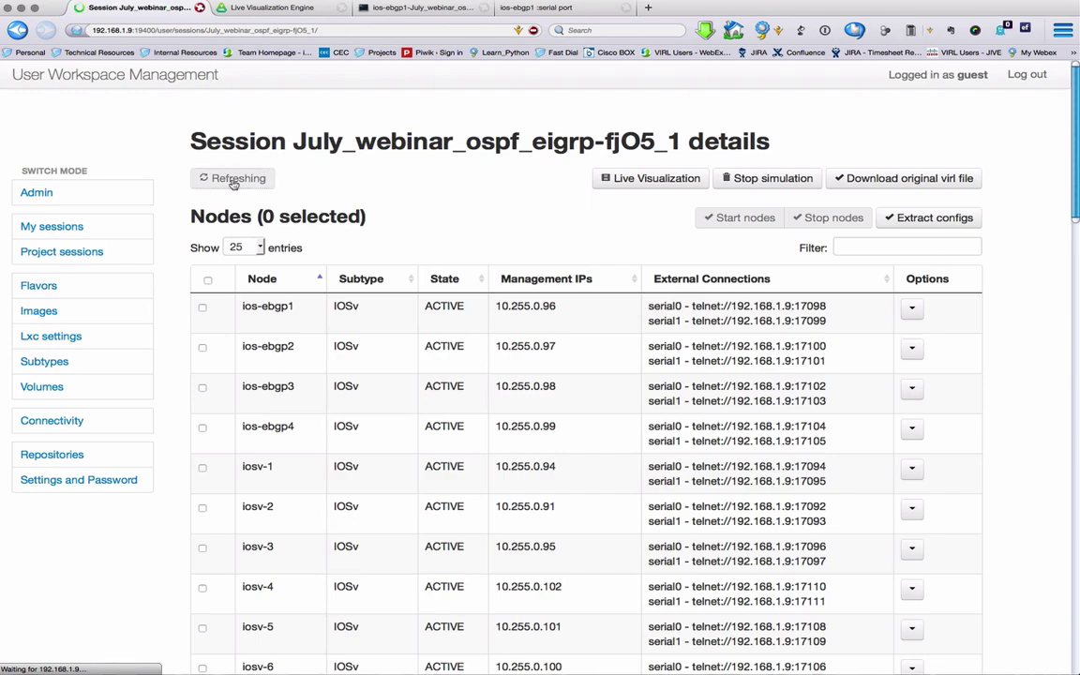
Step: Find the ABSENT iosvl2-3 row and check its down links in the Live Visualization topology
{"action": "scroll", "coordinate": [364, 192], "scroll_direction": "down", "scroll_amount": 6}
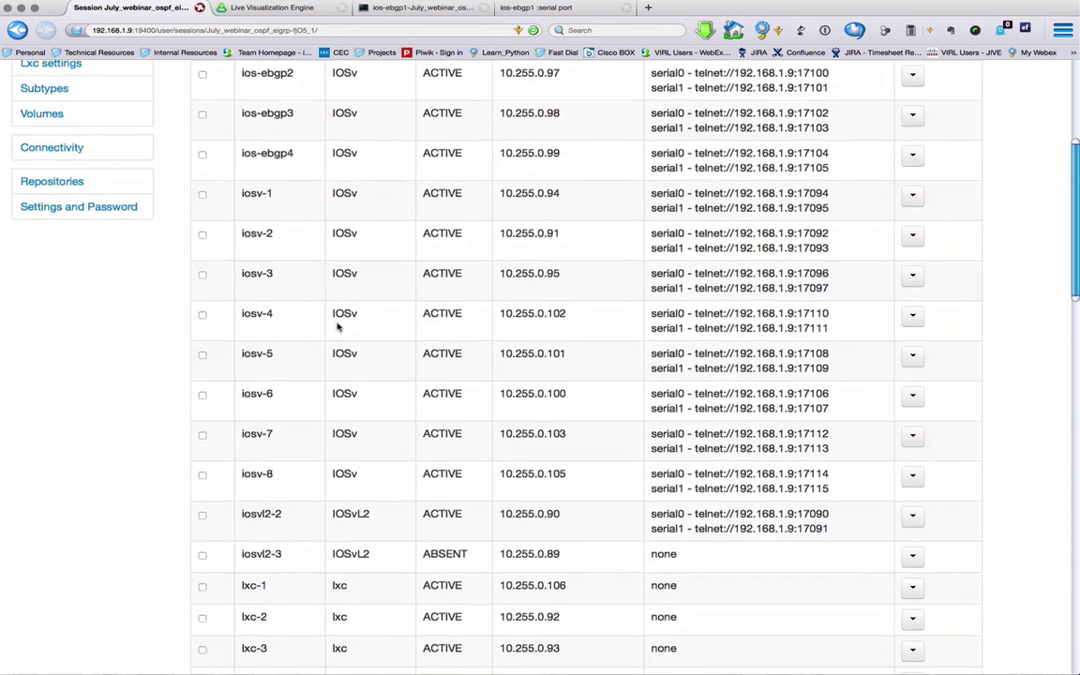
{"action": "scroll", "coordinate": [338, 326], "scroll_direction": "down", "scroll_amount": 1}
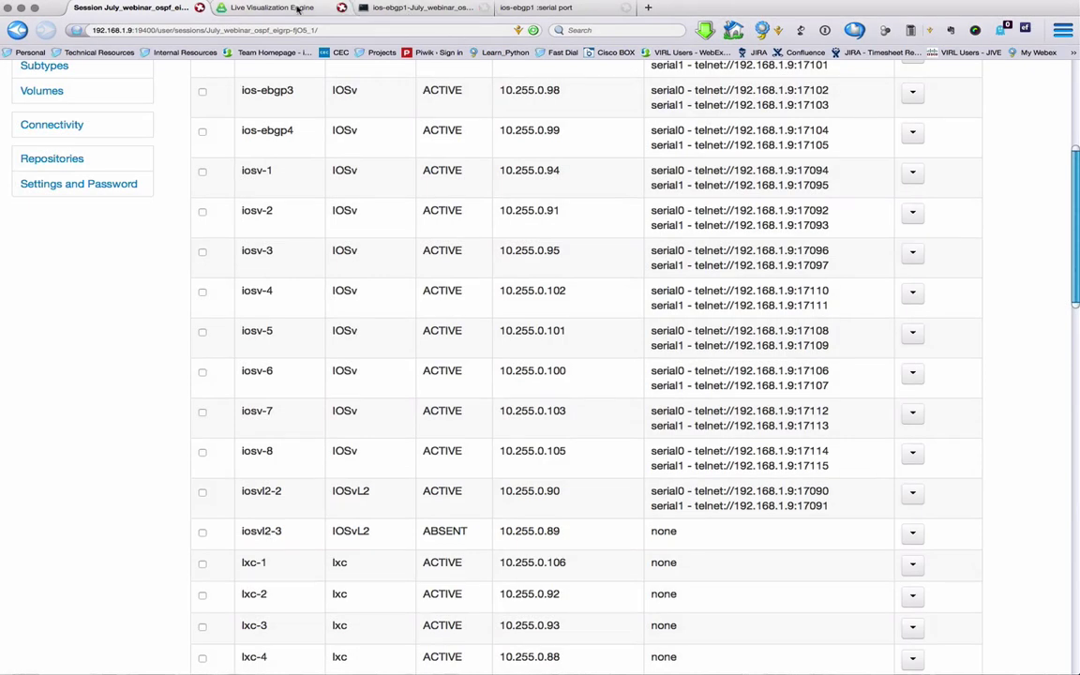
{"action": "left_click", "coordinate": [286, 8]}
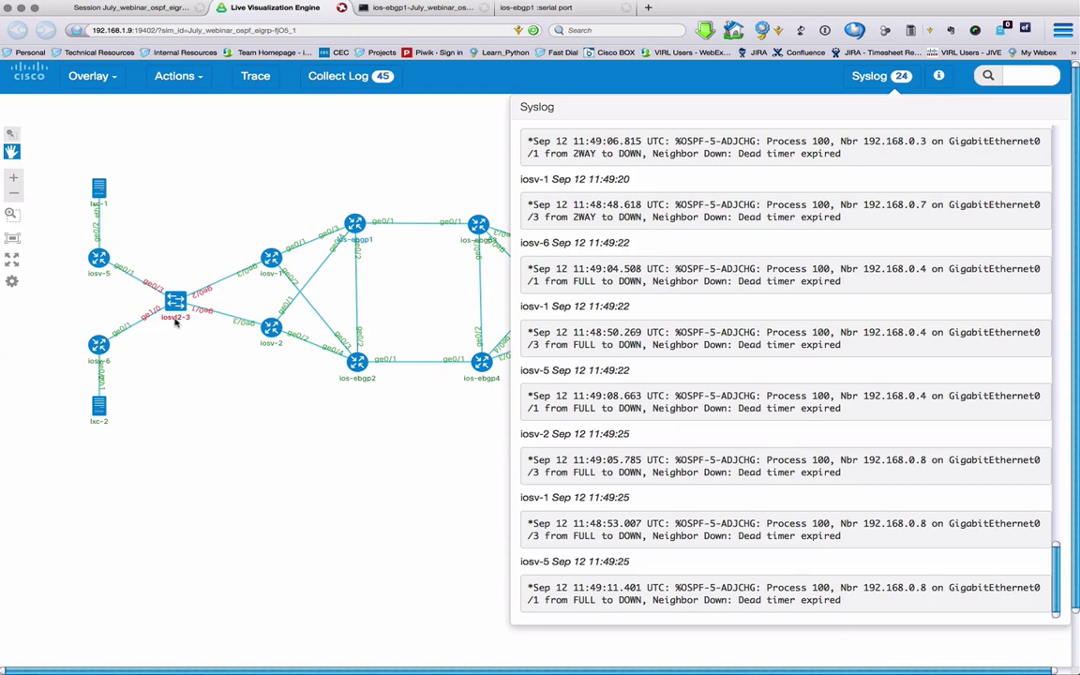
Step: Select iosvl2-3 in the session's node list, start it with Start nodes, and watch the live topology
{"action": "left_click", "coordinate": [129, 9]}
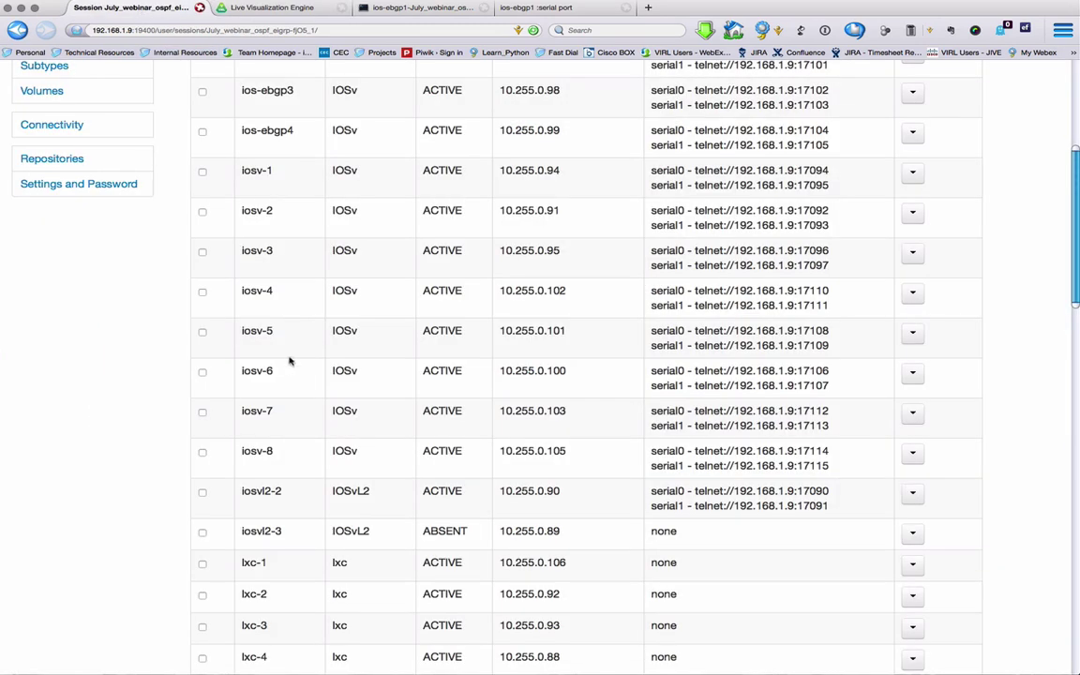
{"action": "left_click", "coordinate": [203, 534]}
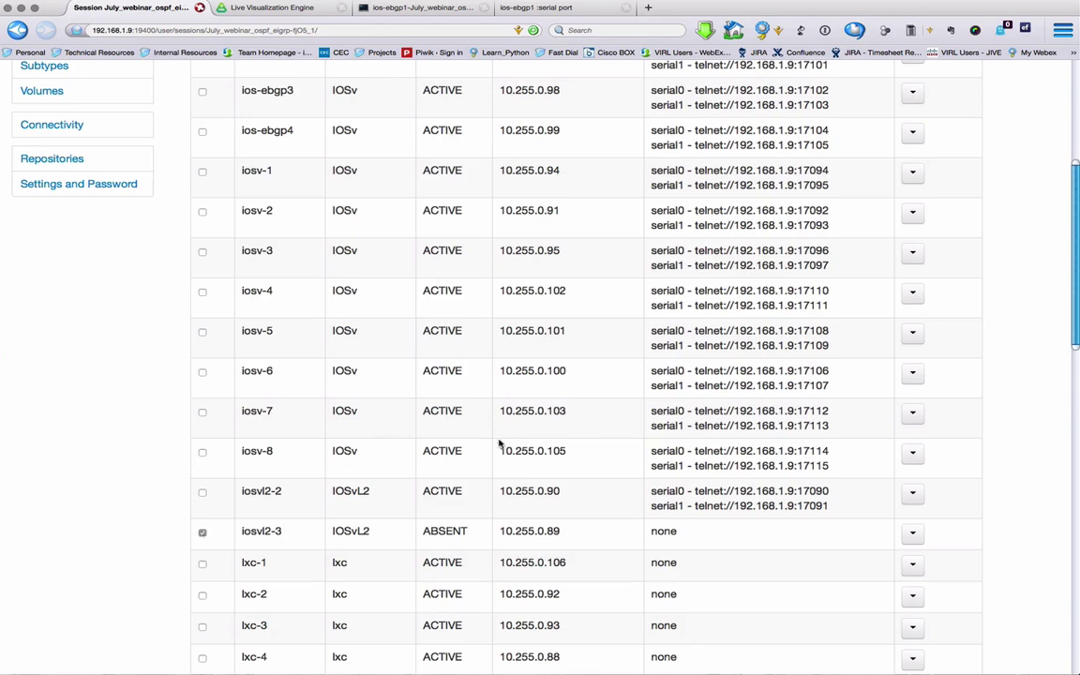
{"action": "scroll", "coordinate": [500, 443], "scroll_direction": "up", "scroll_amount": 5}
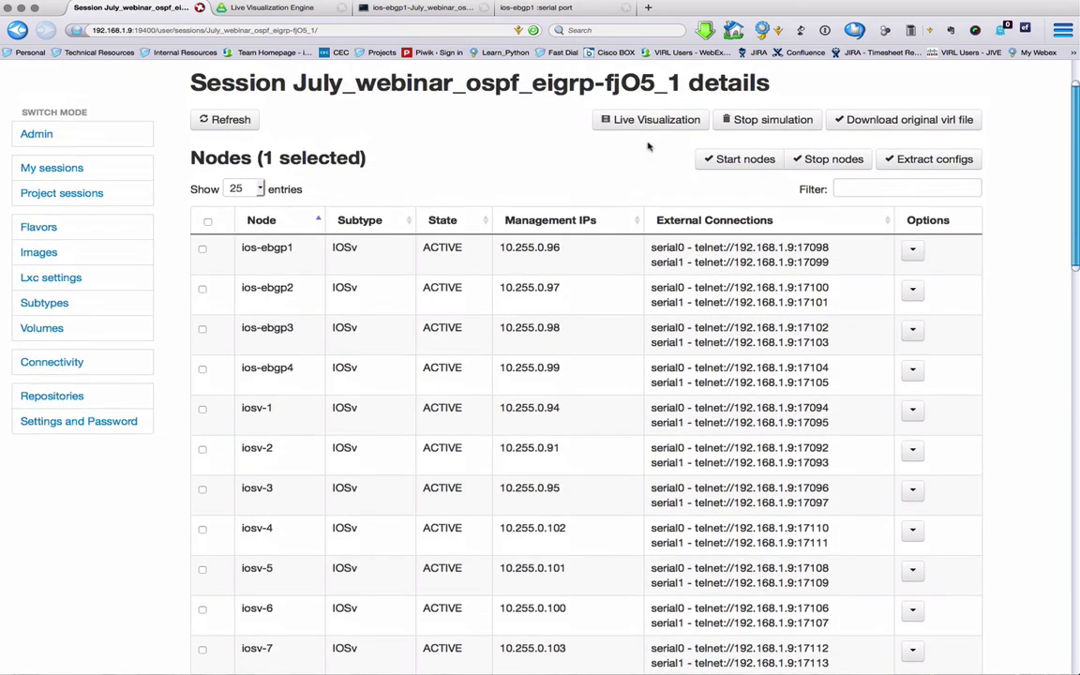
{"action": "left_click", "coordinate": [741, 159]}
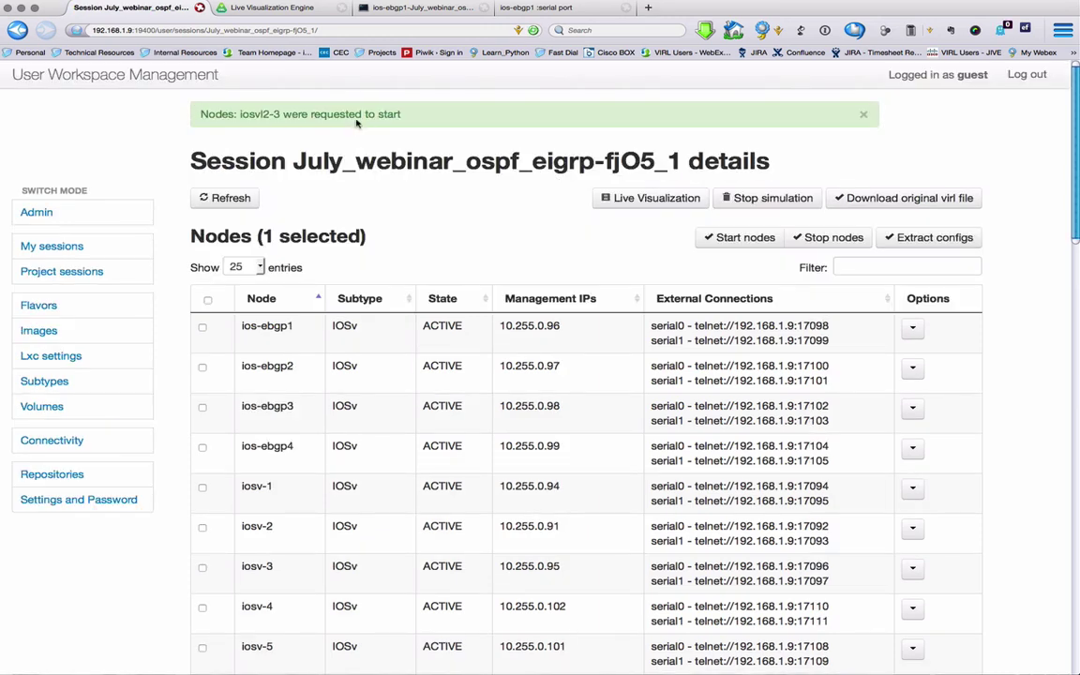
{"action": "left_click", "coordinate": [279, 9]}
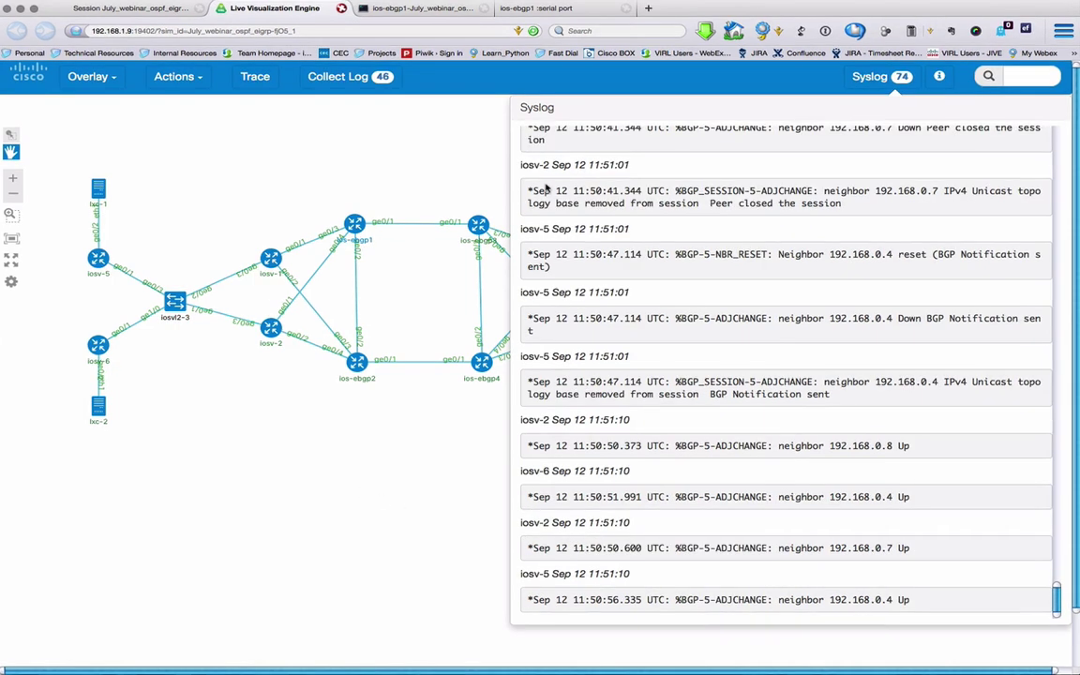
Step: Open the Options menu for ios-ebgp1's GigabitEthernet0/3 row in the Interfaces table
{"action": "left_click", "coordinate": [357, 255]}
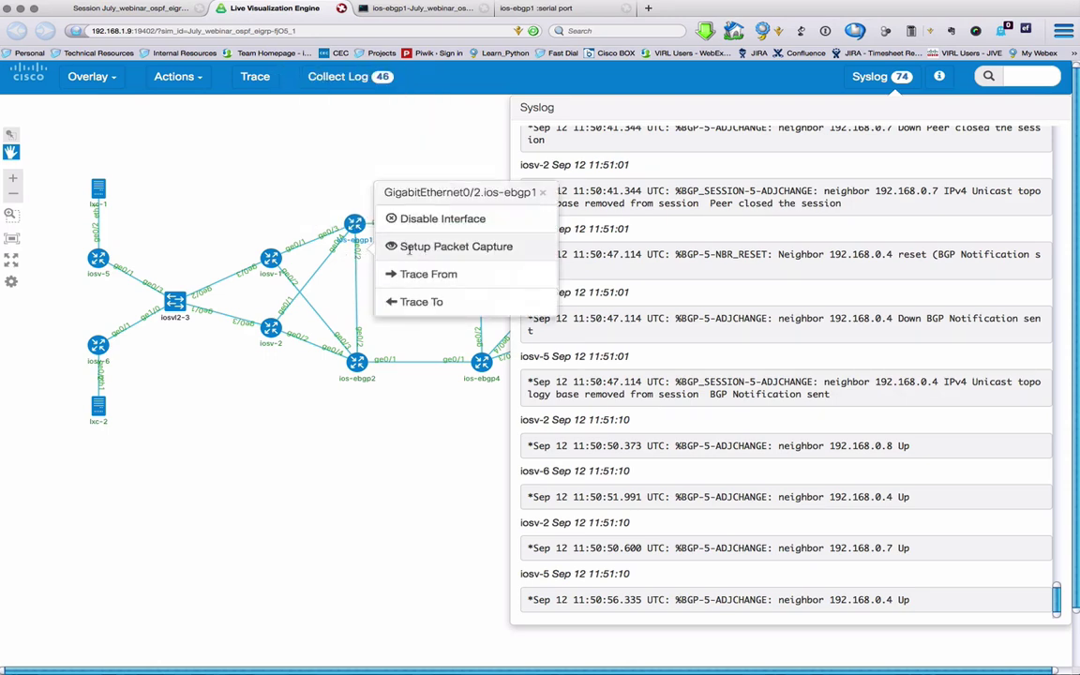
{"action": "left_click", "coordinate": [131, 8]}
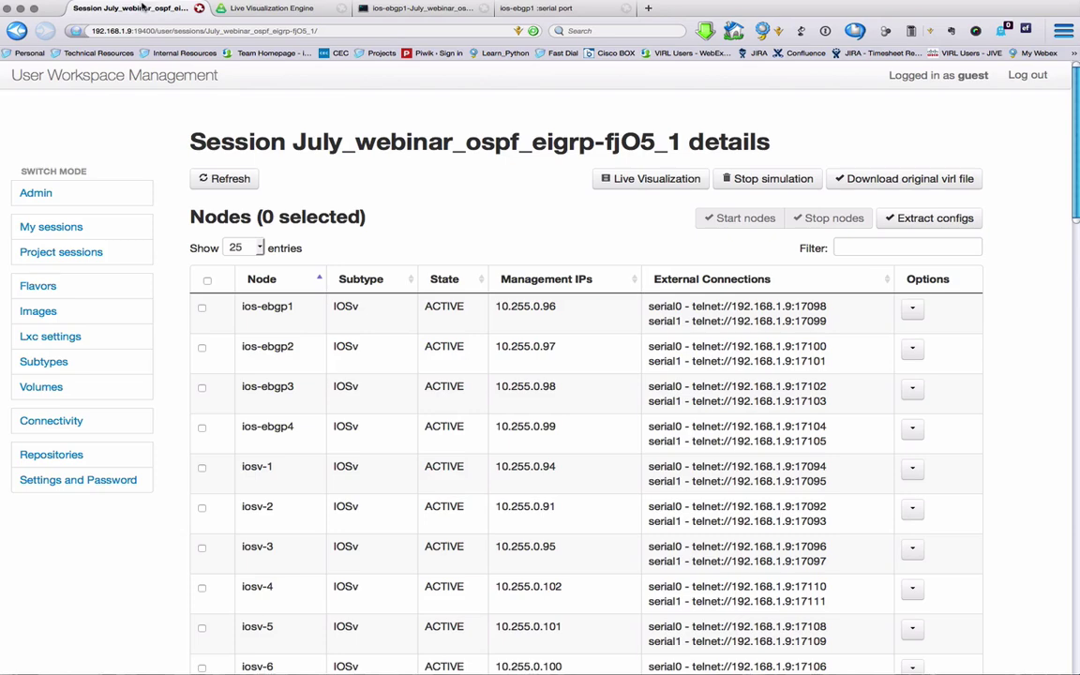
{"action": "scroll", "coordinate": [449, 303], "scroll_direction": "down", "scroll_amount": 10}
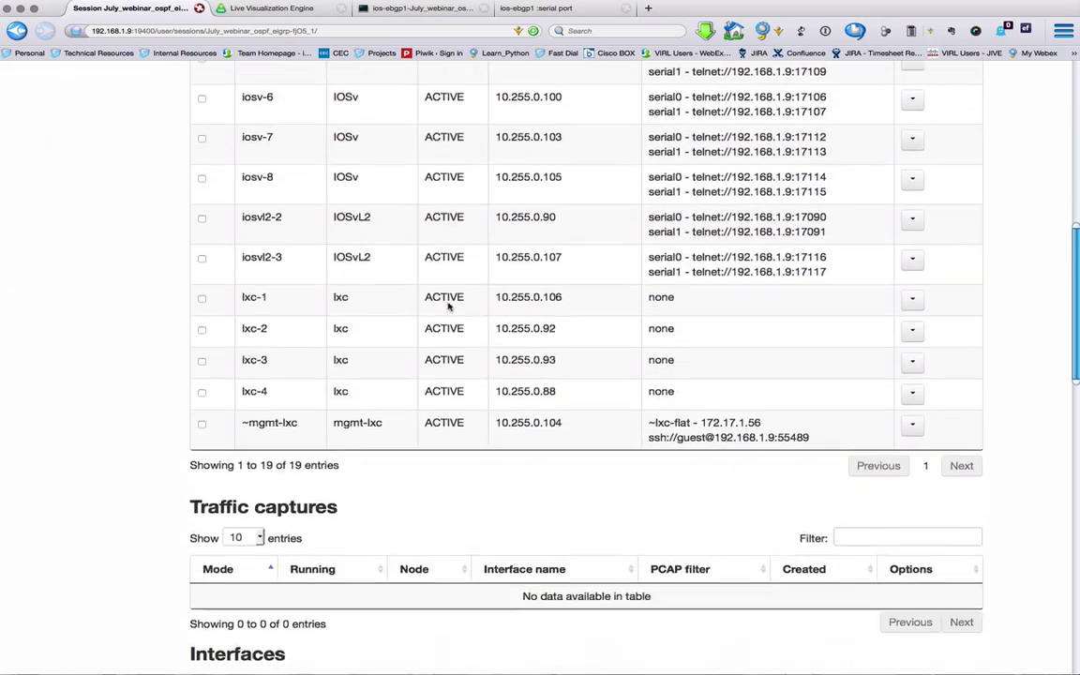
{"action": "scroll", "coordinate": [448, 306], "scroll_direction": "down", "scroll_amount": 6}
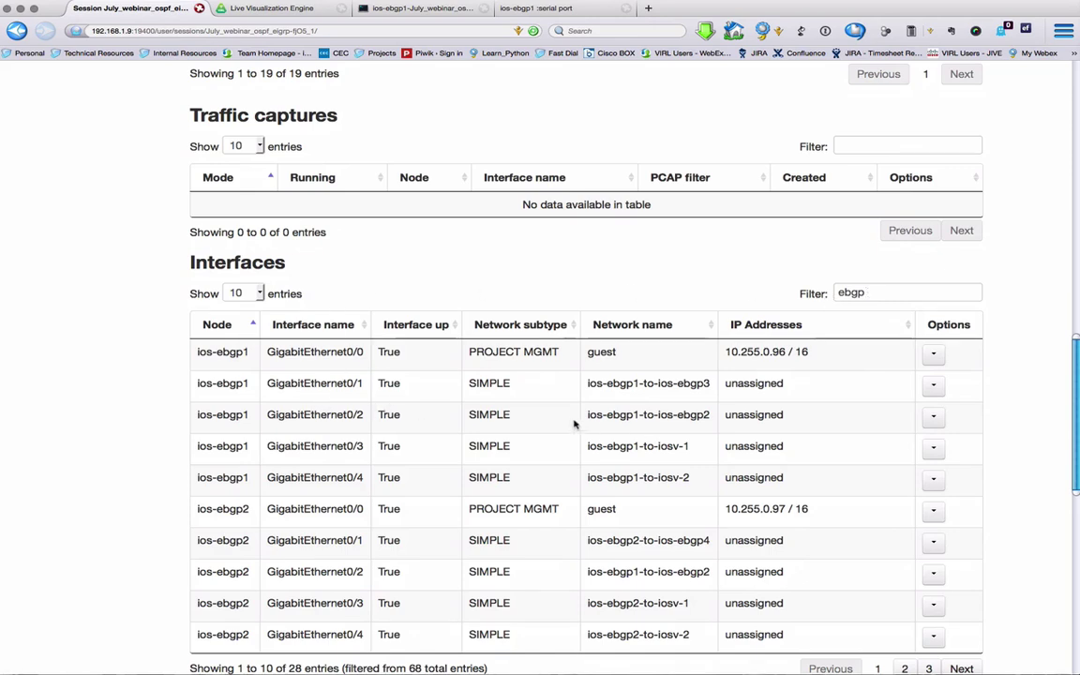
{"action": "left_click", "coordinate": [933, 449]}
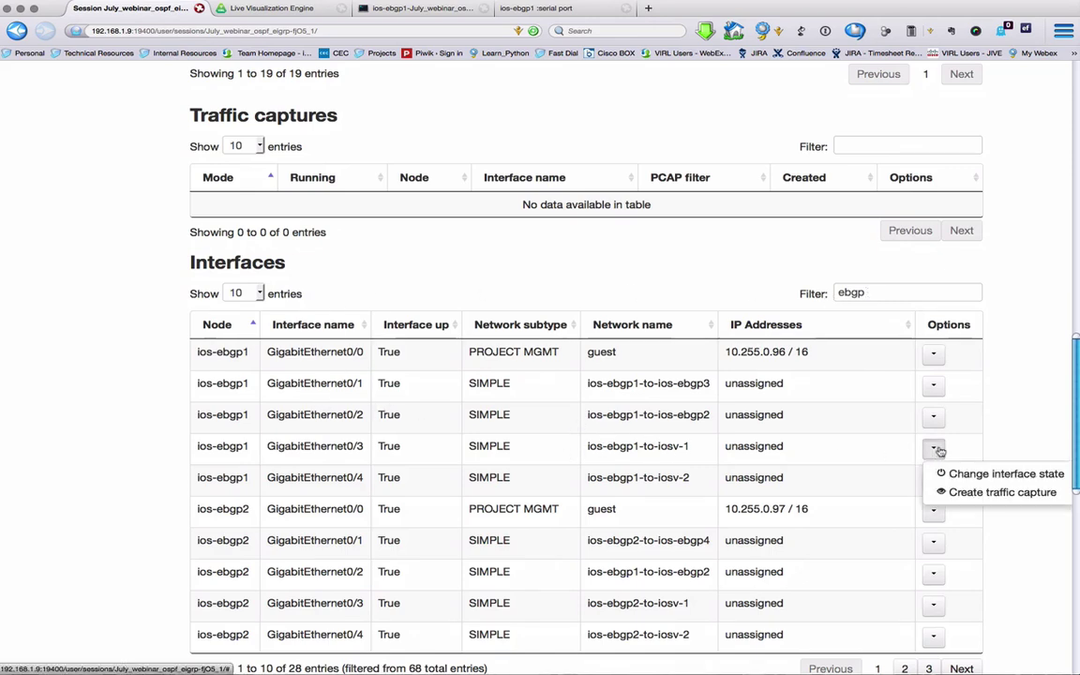
Step: Create a traffic capture on ios-ebgp1 GigabitEthernet0/3 with a 60-second time limit
{"action": "left_click", "coordinate": [957, 493]}
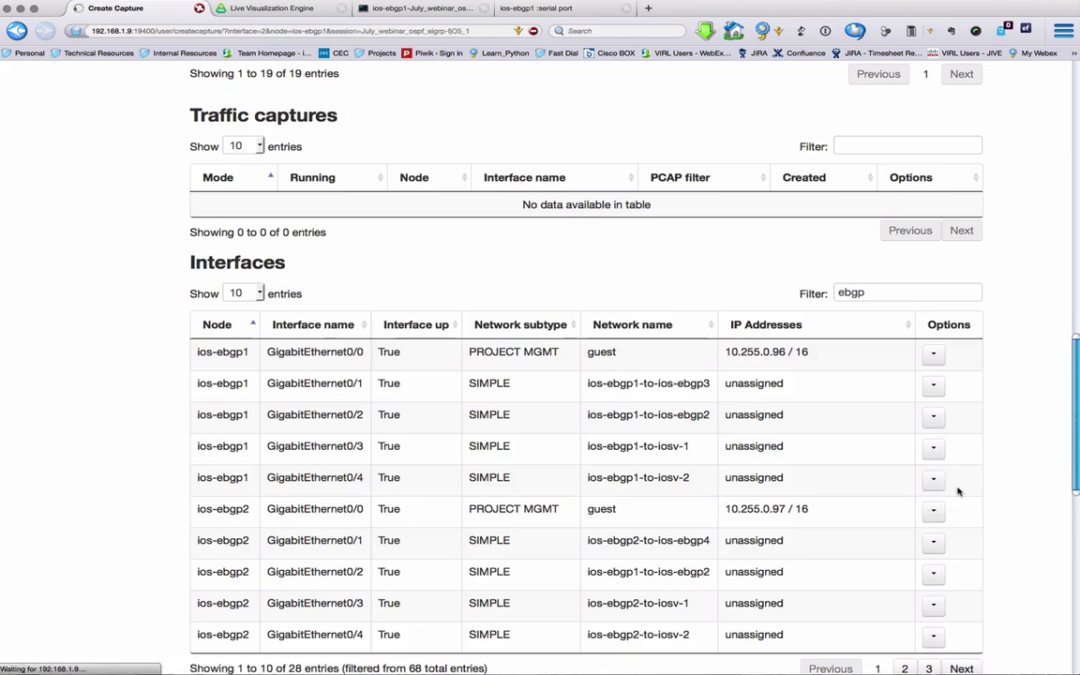
{"action": "scroll", "coordinate": [297, 385], "scroll_direction": "down", "scroll_amount": 3}
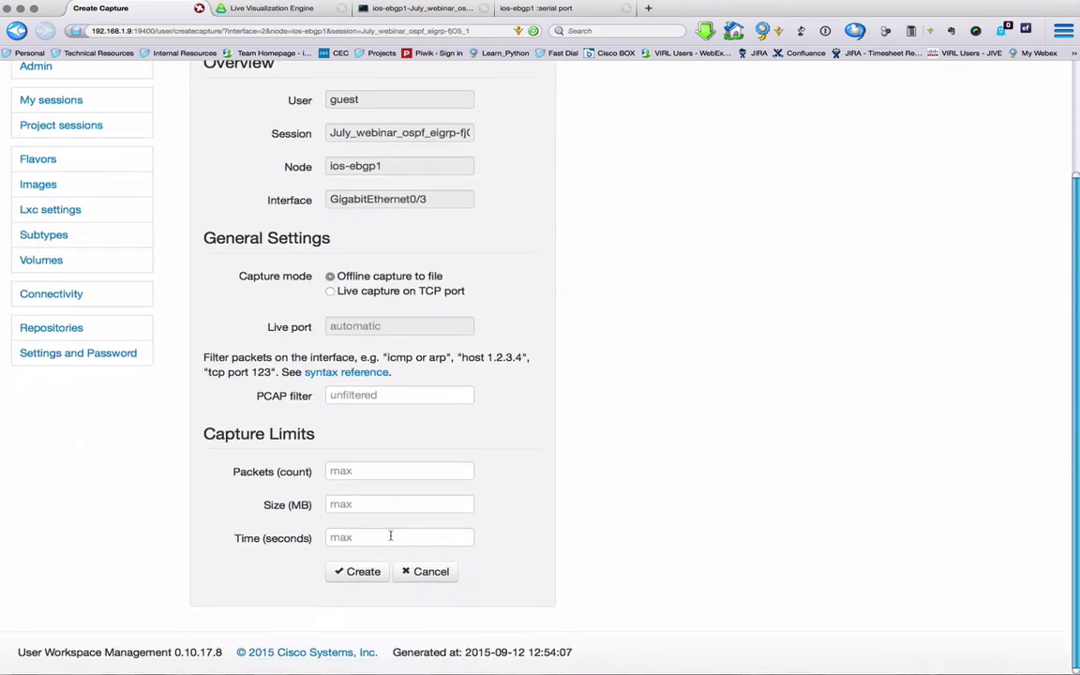
{"action": "left_click", "coordinate": [389, 537]}
{"action": "type", "text": "60"}
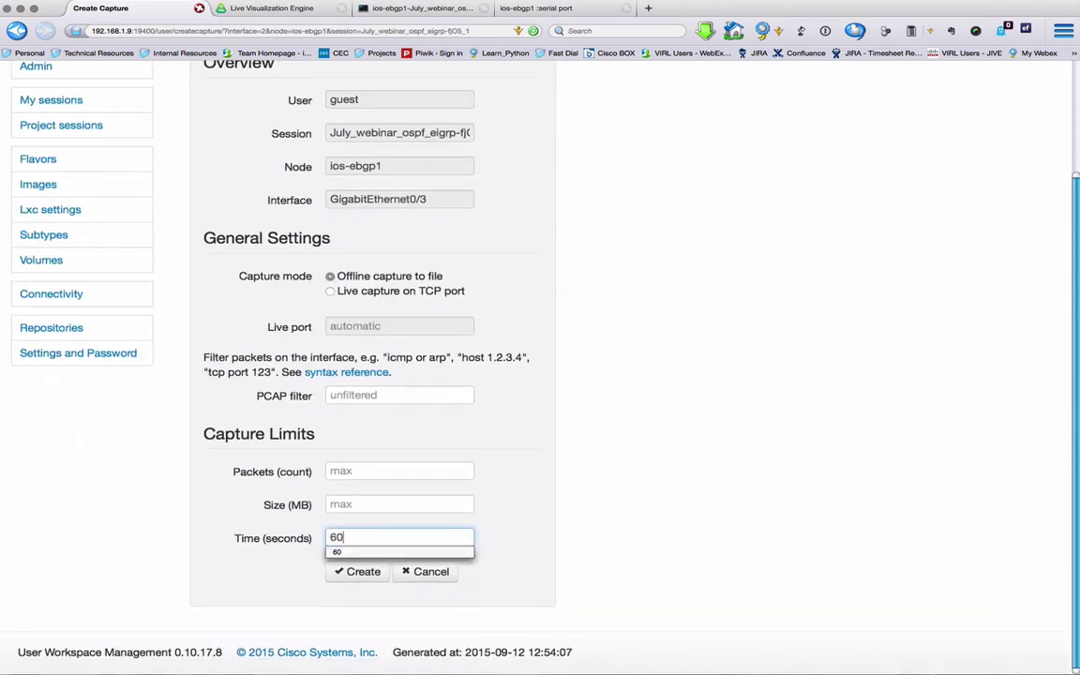
{"action": "left_click", "coordinate": [359, 574]}
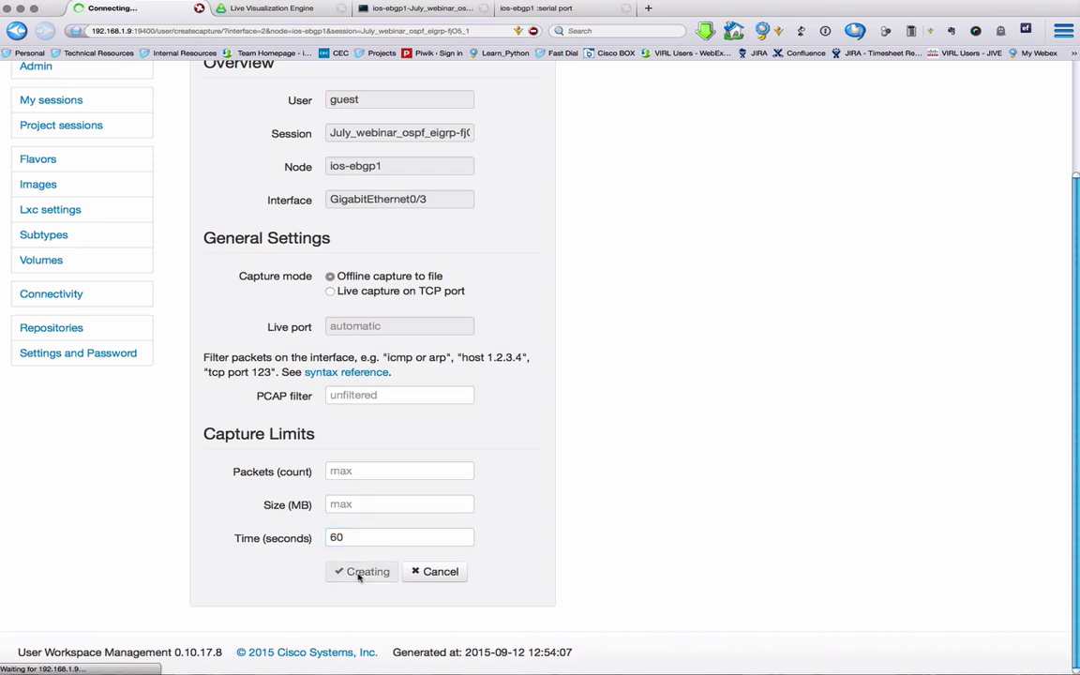
Step: Fetch the finished capture's data and open the pcap file in Wireshark
{"action": "scroll", "coordinate": [368, 386], "scroll_direction": "down", "scroll_amount": 3}
{"action": "scroll", "coordinate": [368, 385], "scroll_direction": "down", "scroll_amount": 10}
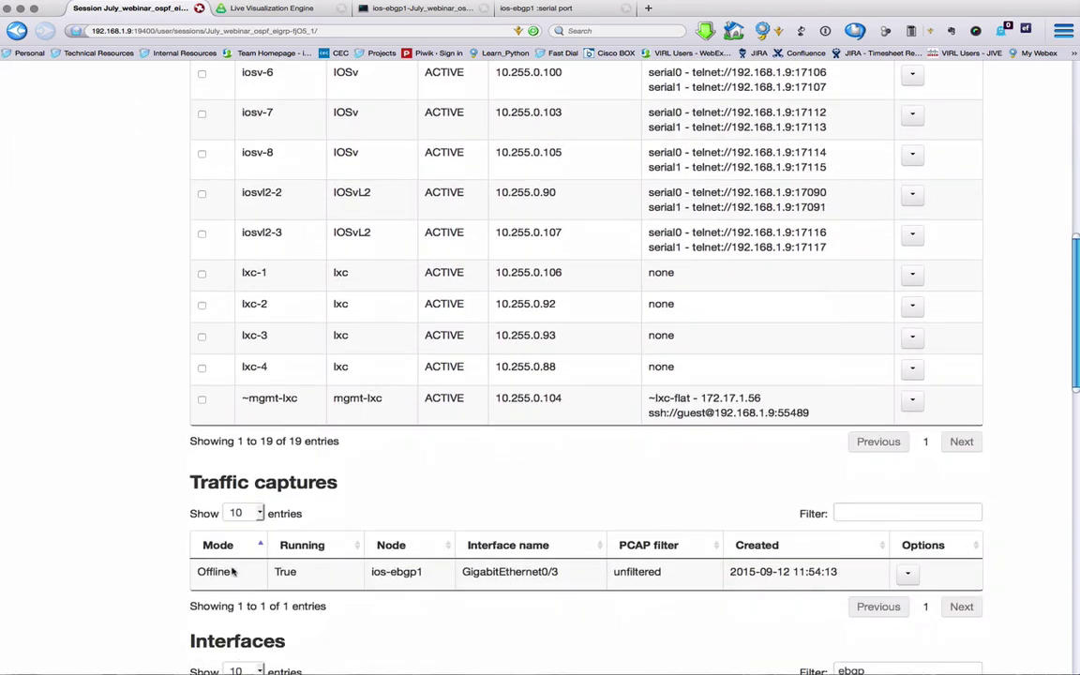
{"action": "scroll", "coordinate": [482, 266], "scroll_direction": "up", "scroll_amount": 1}
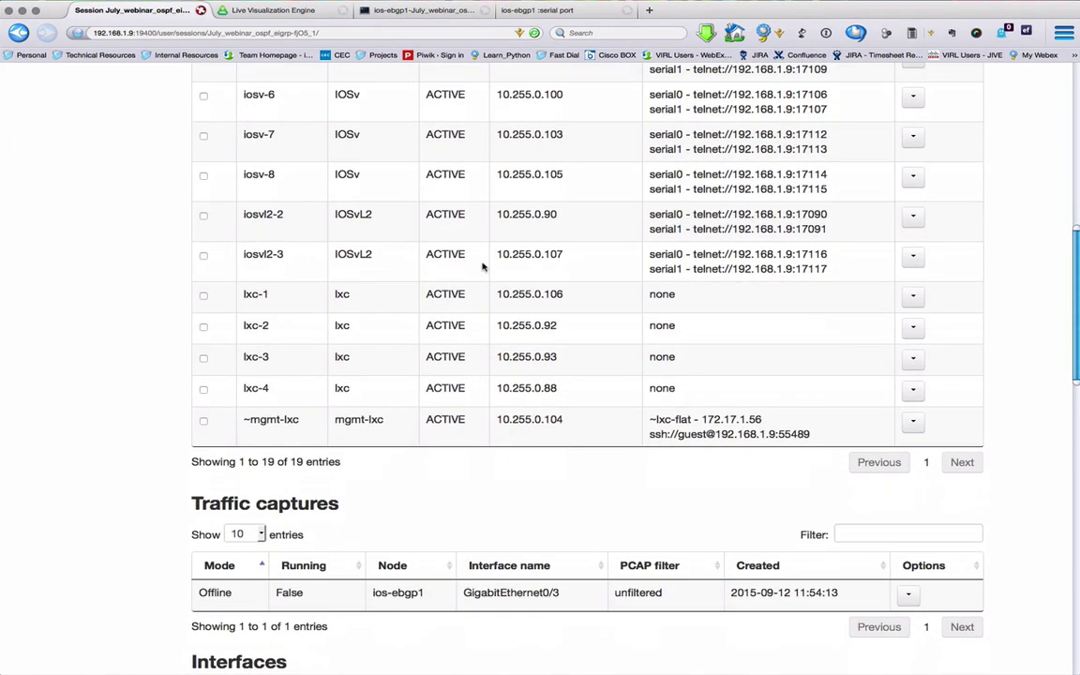
{"action": "scroll", "coordinate": [482, 265], "scroll_direction": "down", "scroll_amount": 2}
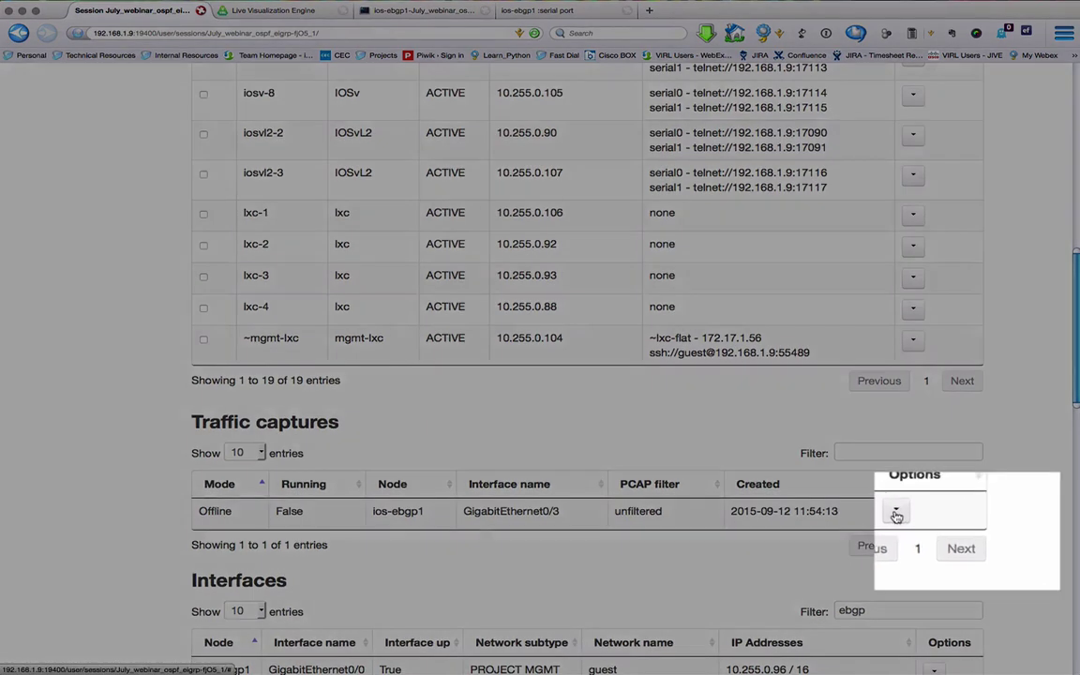
{"action": "left_click", "coordinate": [907, 512]}
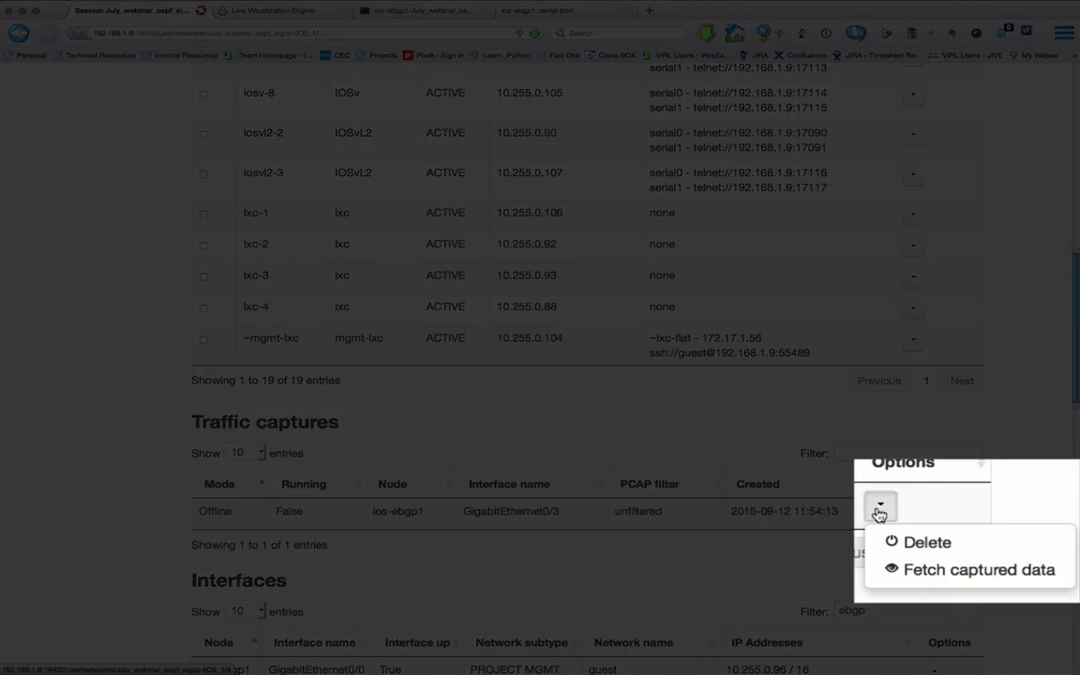
{"action": "left_click", "coordinate": [945, 574]}
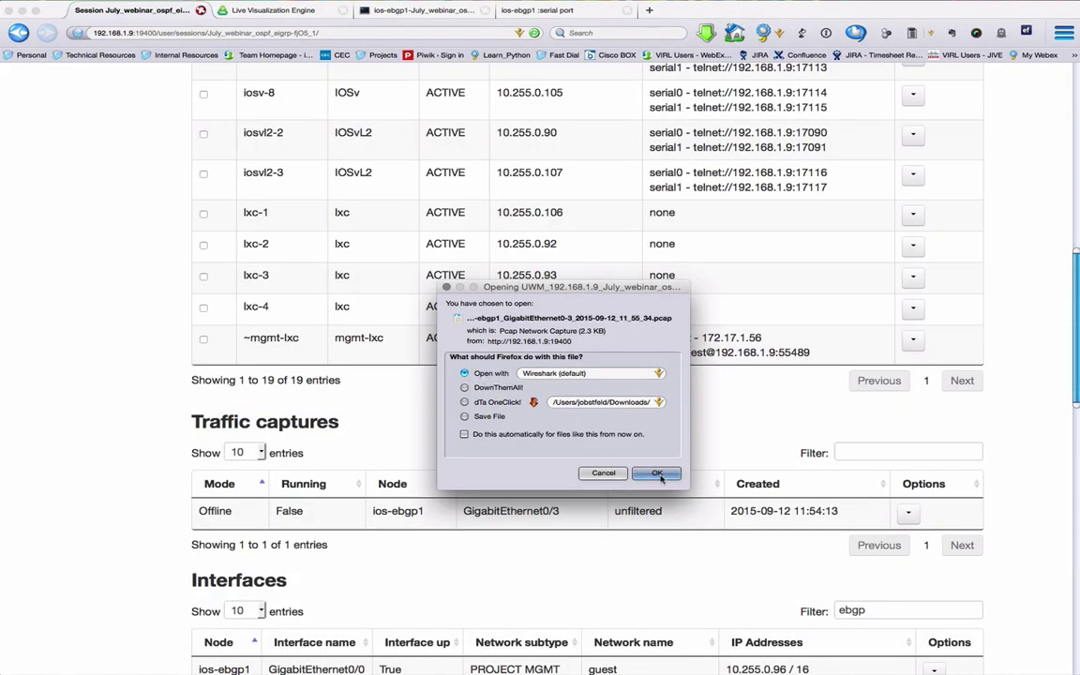
{"action": "left_click", "coordinate": [656, 474]}
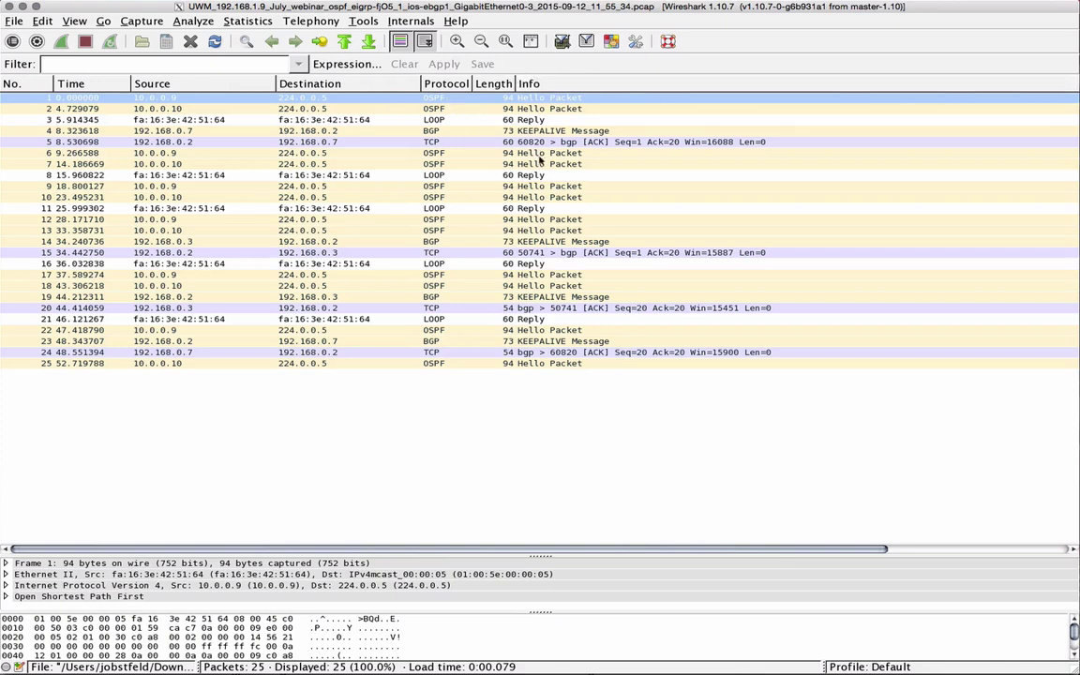
Step: Inspect packet 14's BGP KEEPALIVE with BGP, Ethernet II and IPv4 details expanded, then close Wireshark
{"action": "left_click", "coordinate": [437, 243]}
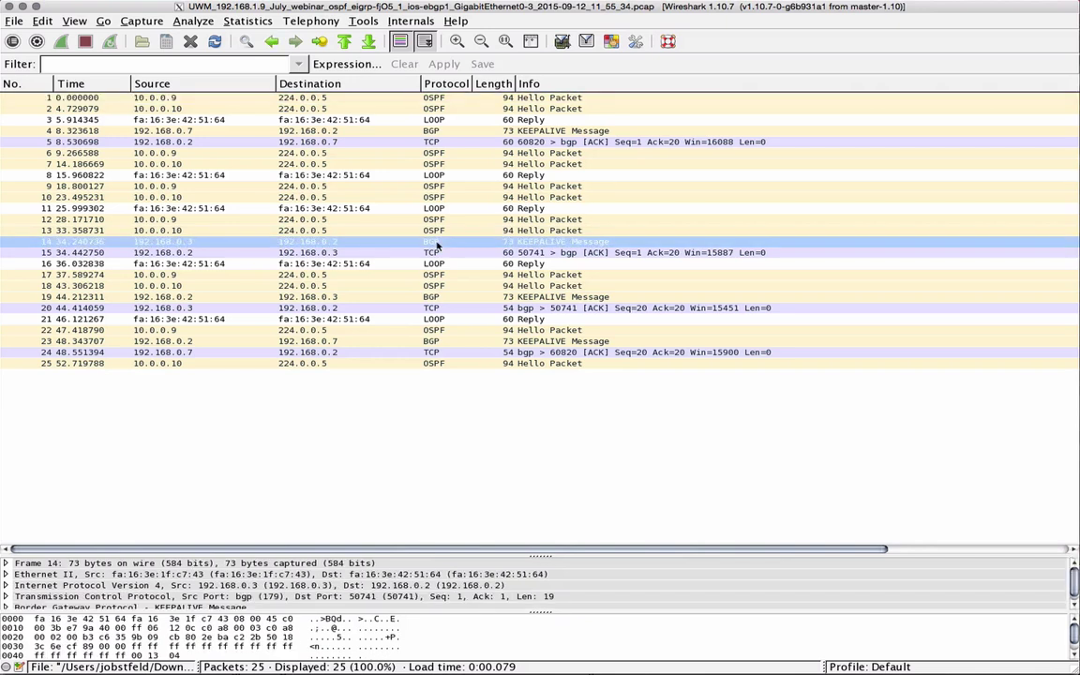
{"action": "left_click_drag", "start_coordinate": [542, 557], "coordinate": [476, 380]}
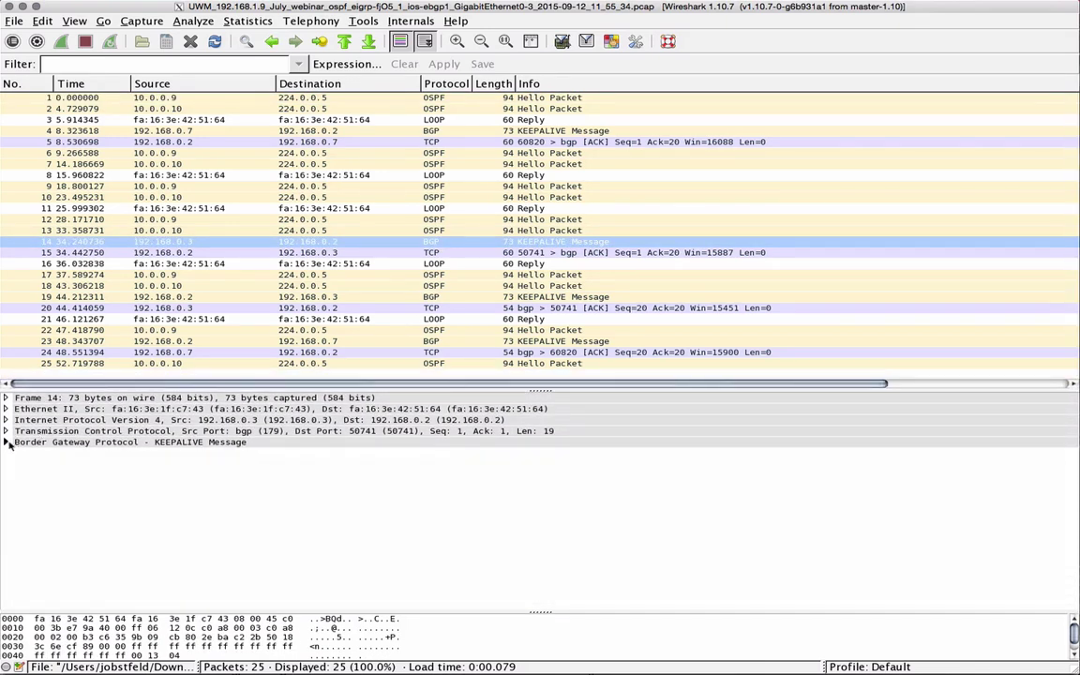
{"action": "left_click", "coordinate": [6, 443]}
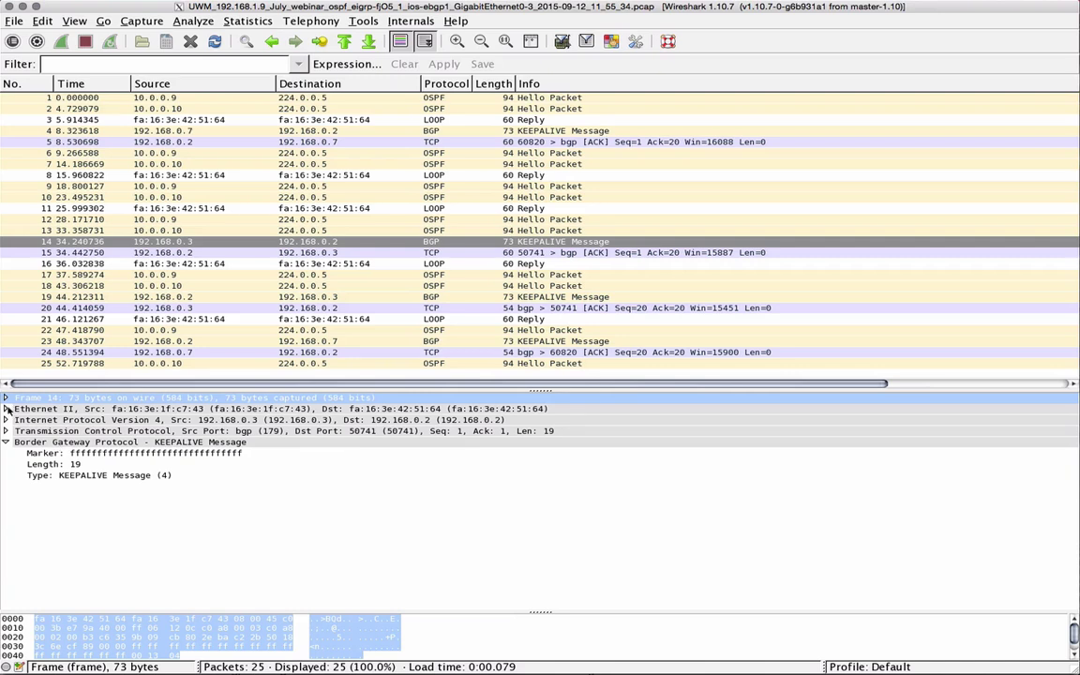
{"action": "left_click", "coordinate": [6, 409]}
{"action": "left_click", "coordinate": [5, 453]}
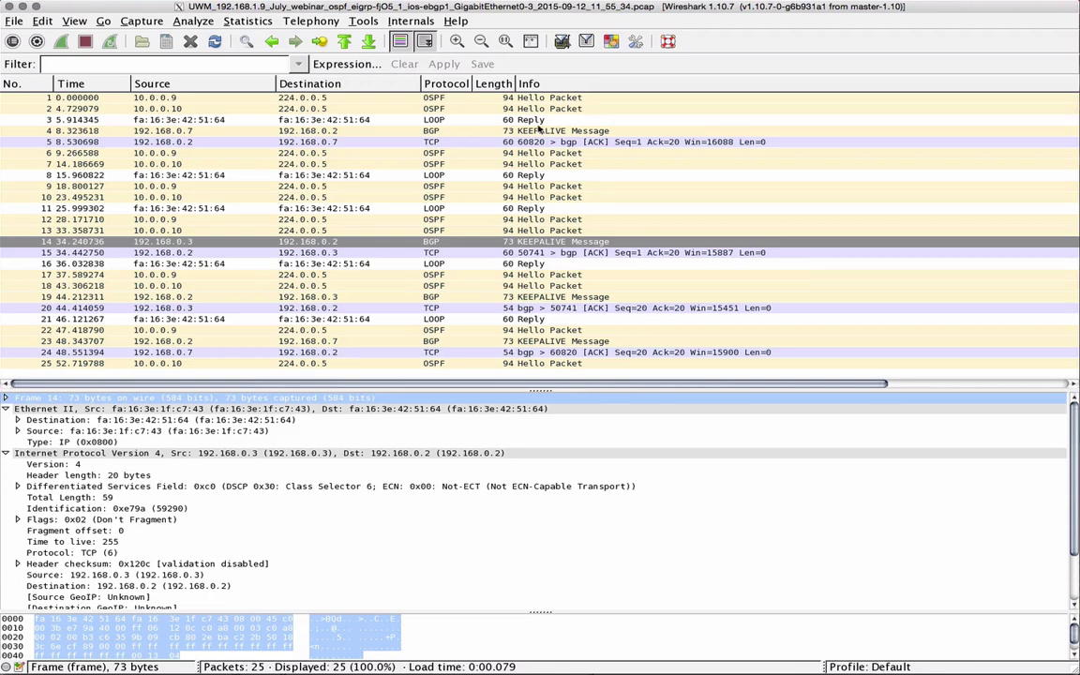
{"action": "left_click", "coordinate": [12, 10]}
Step: Extract all 19 nodes' configs to July_webinar_ospf_eigrp-fjO5_1.virl, then choose Stop simulation
{"action": "scroll", "coordinate": [130, 205], "scroll_direction": "up", "scroll_amount": 10}
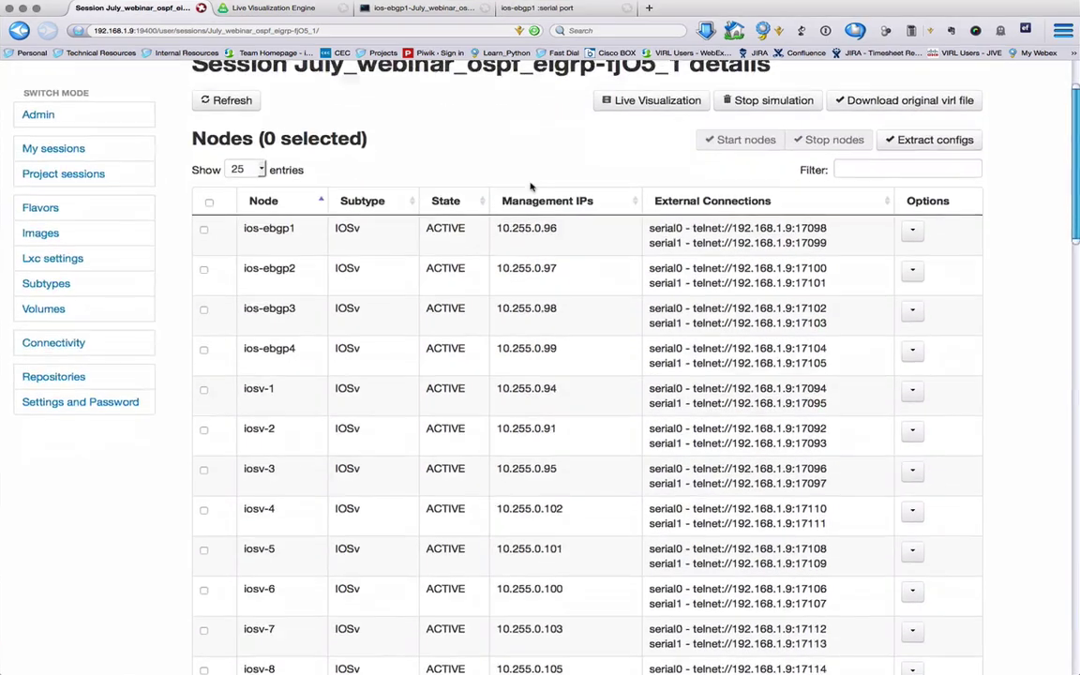
{"action": "scroll", "coordinate": [531, 187], "scroll_direction": "up", "scroll_amount": 3}
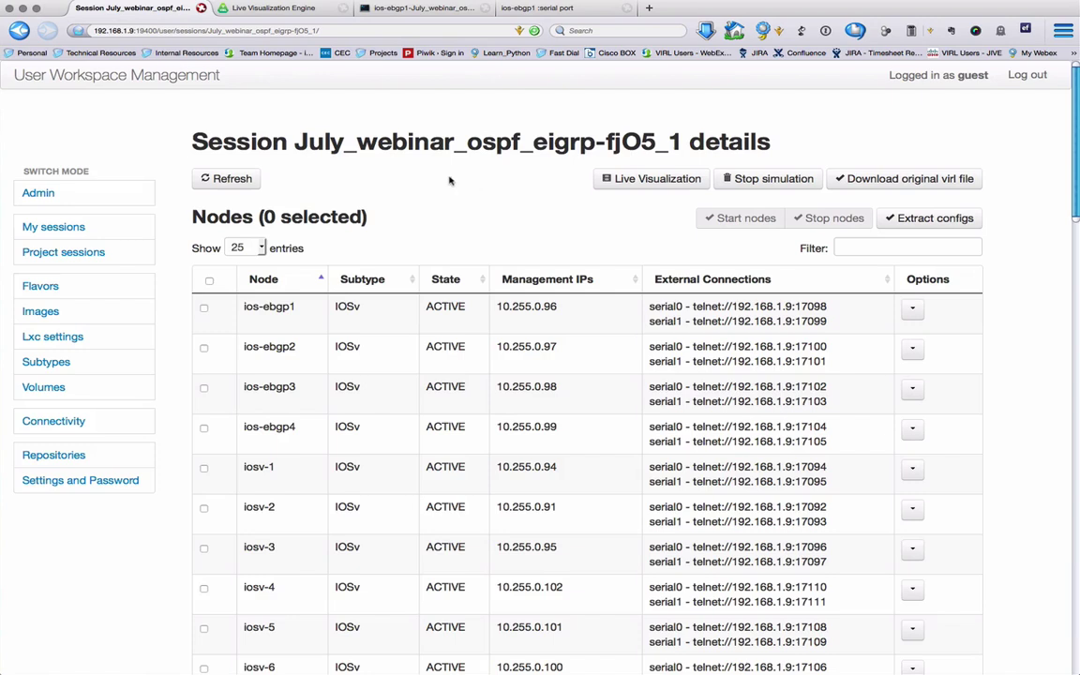
{"action": "left_click", "coordinate": [210, 283]}
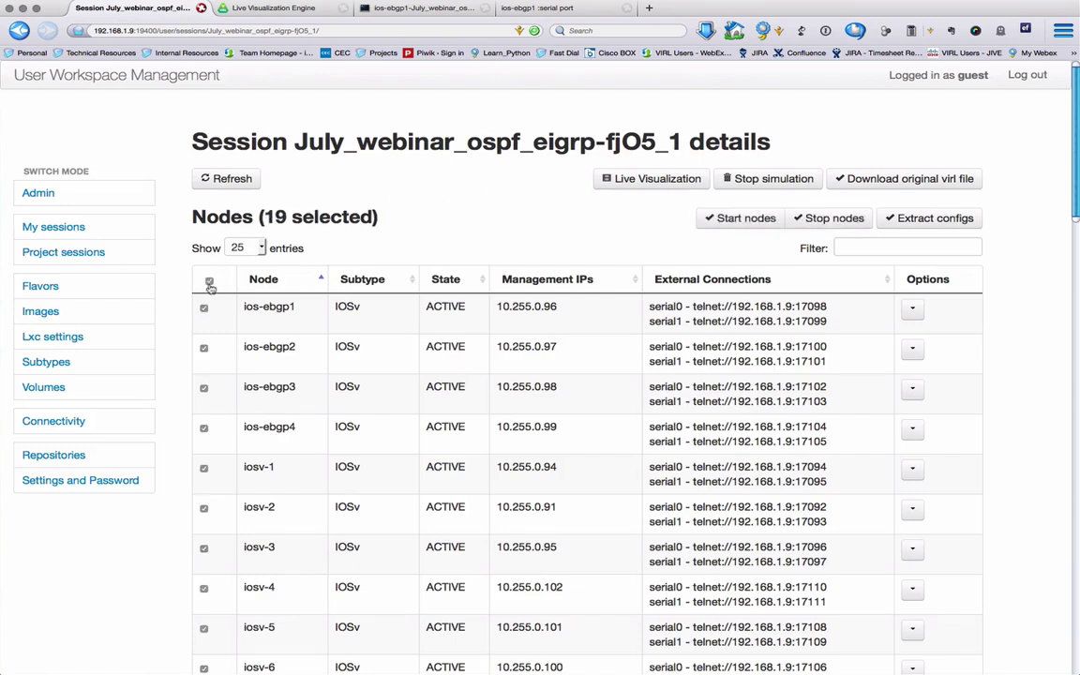
{"action": "left_click", "coordinate": [932, 225]}
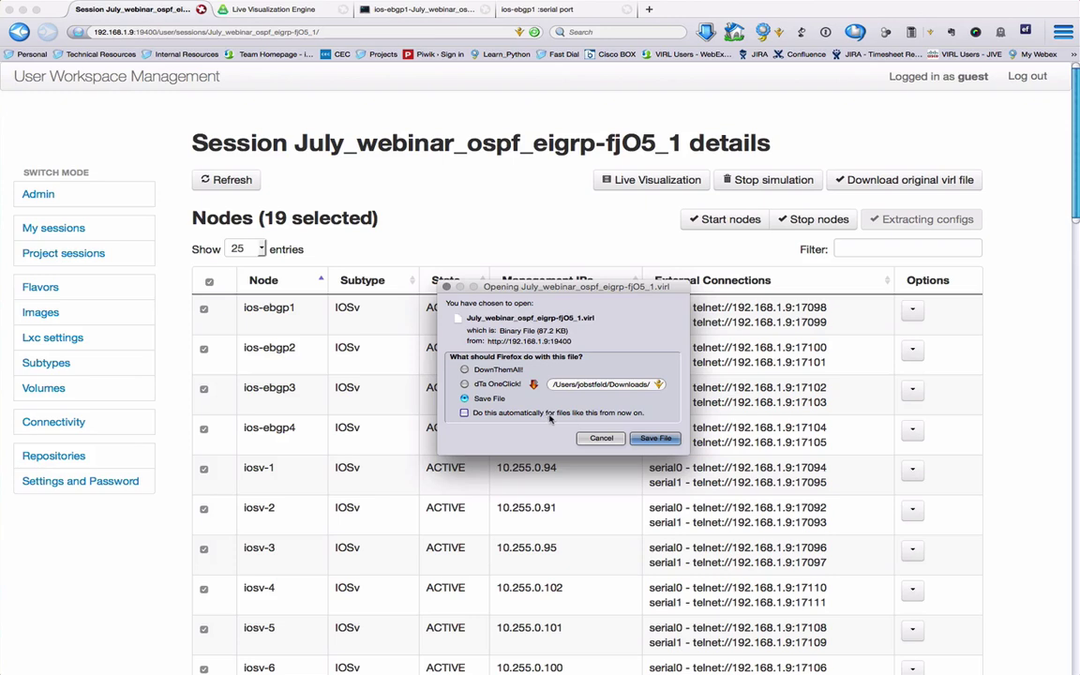
{"action": "left_click", "coordinate": [657, 441]}
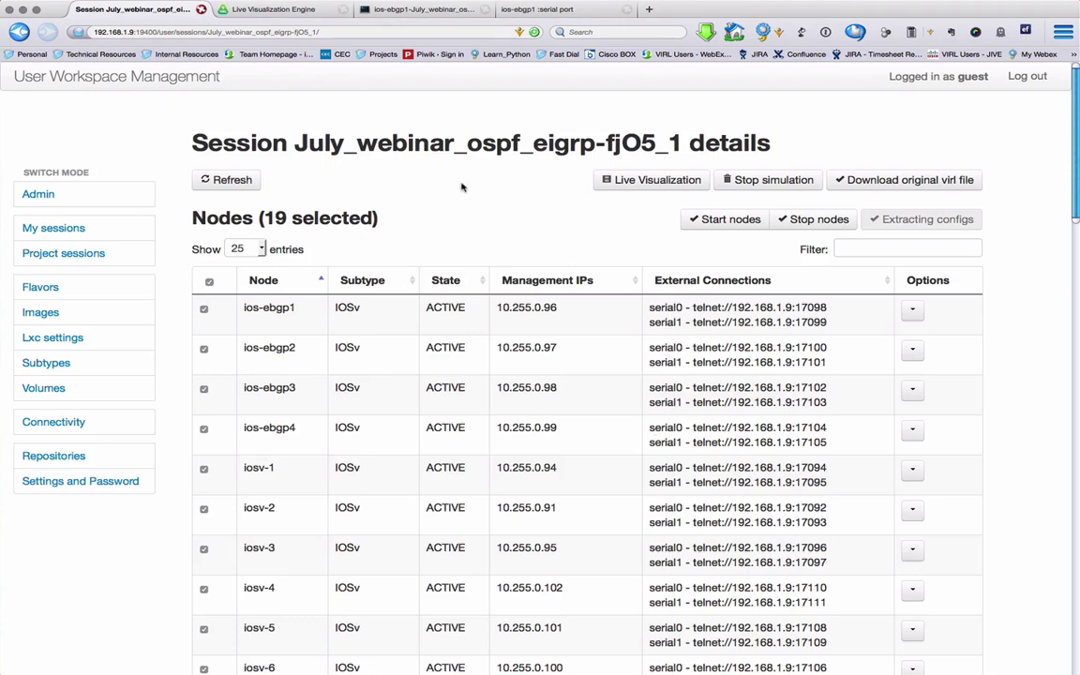
{"action": "left_click", "coordinate": [754, 180]}
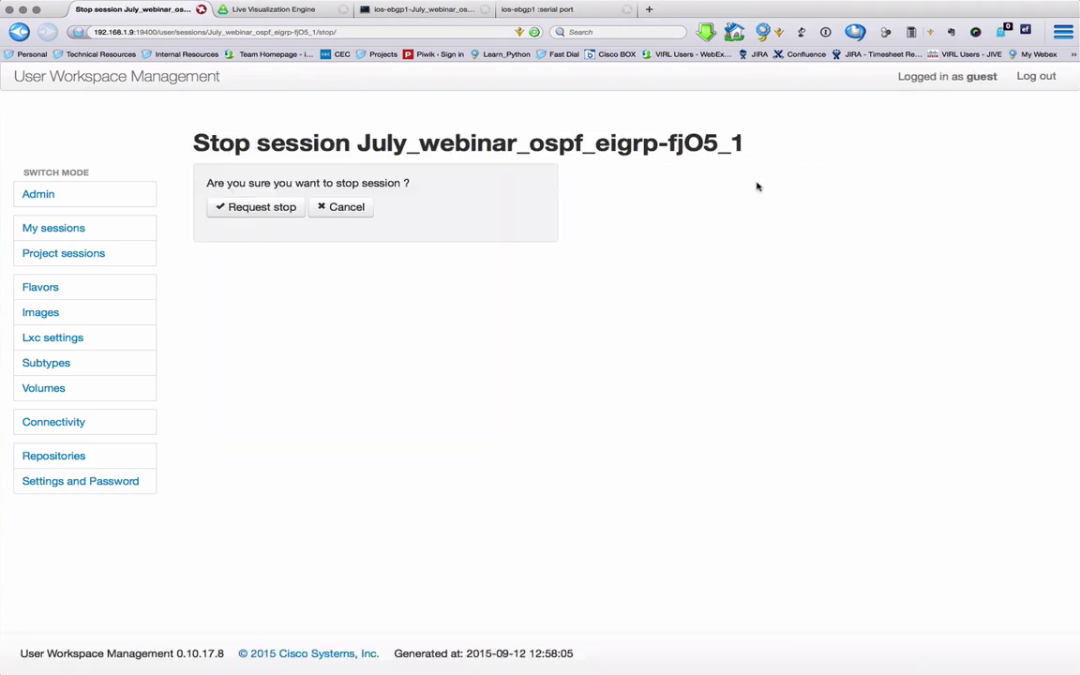